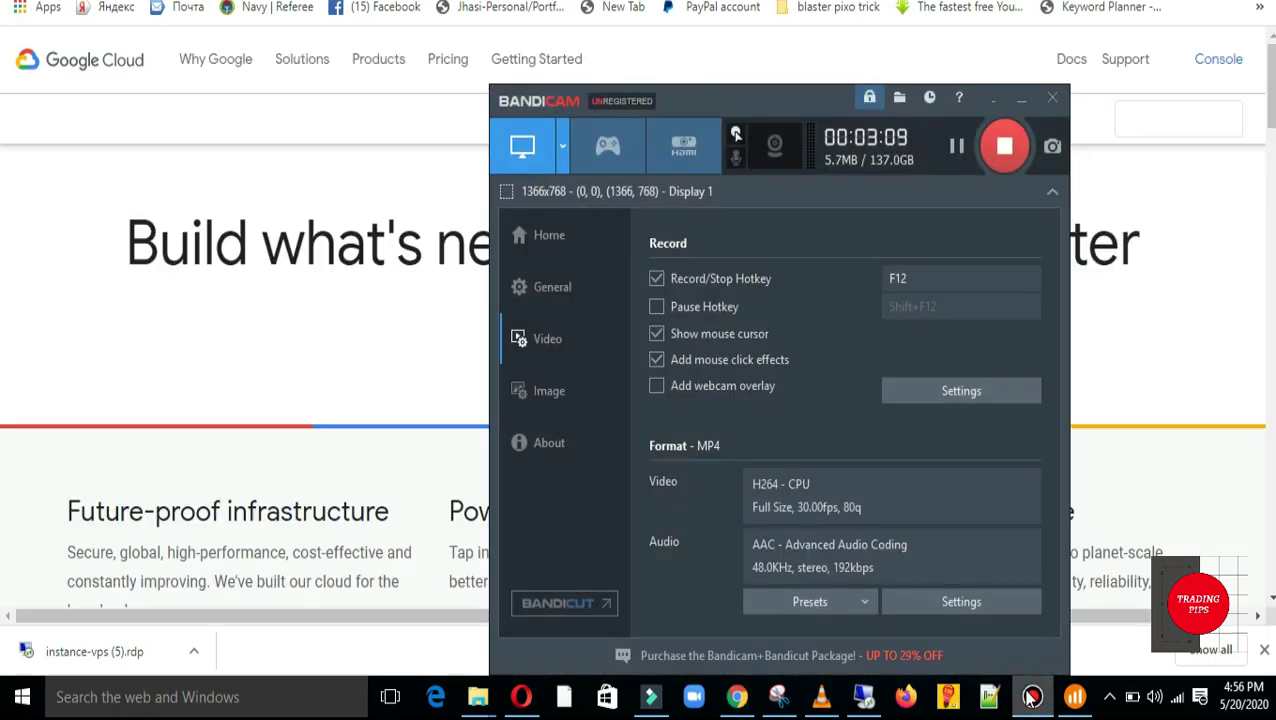
Open the Google Cloud console from the Google Cloud homepage
scroll(604, 346, down, 1)
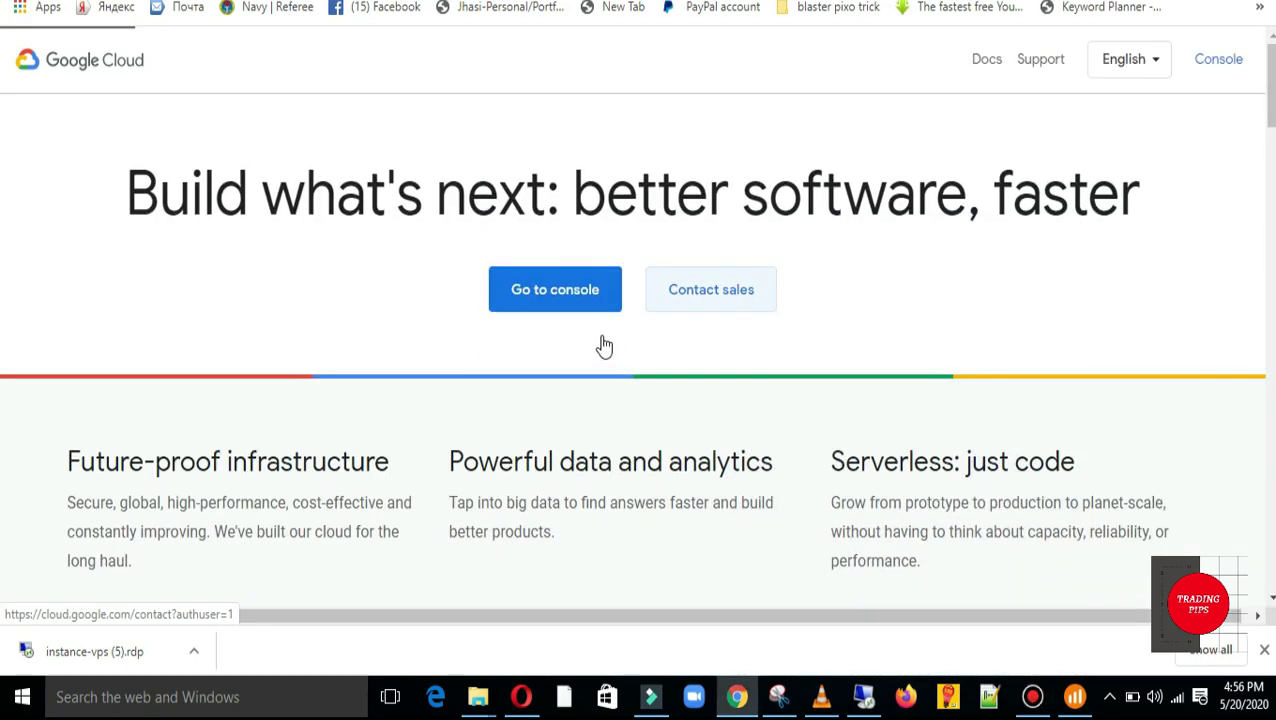
click(533, 293)
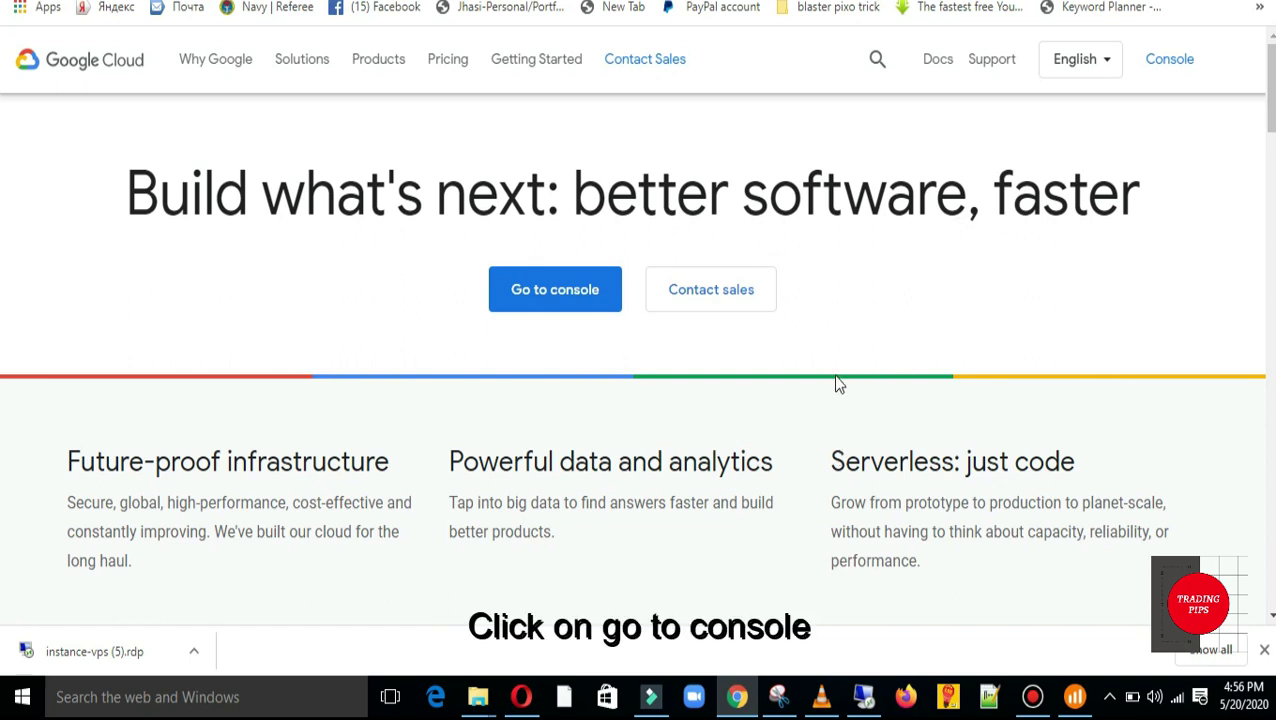
click(563, 303)
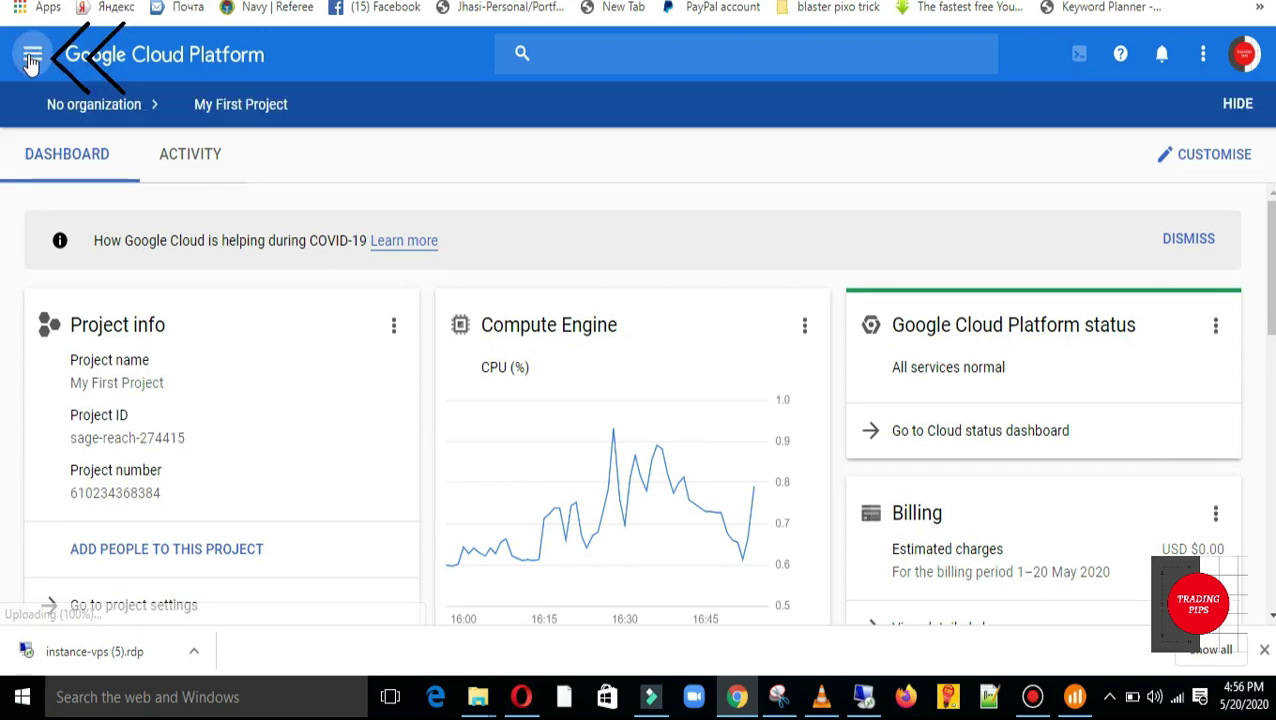
Open the VM instances page of Compute Engine
click(32, 58)
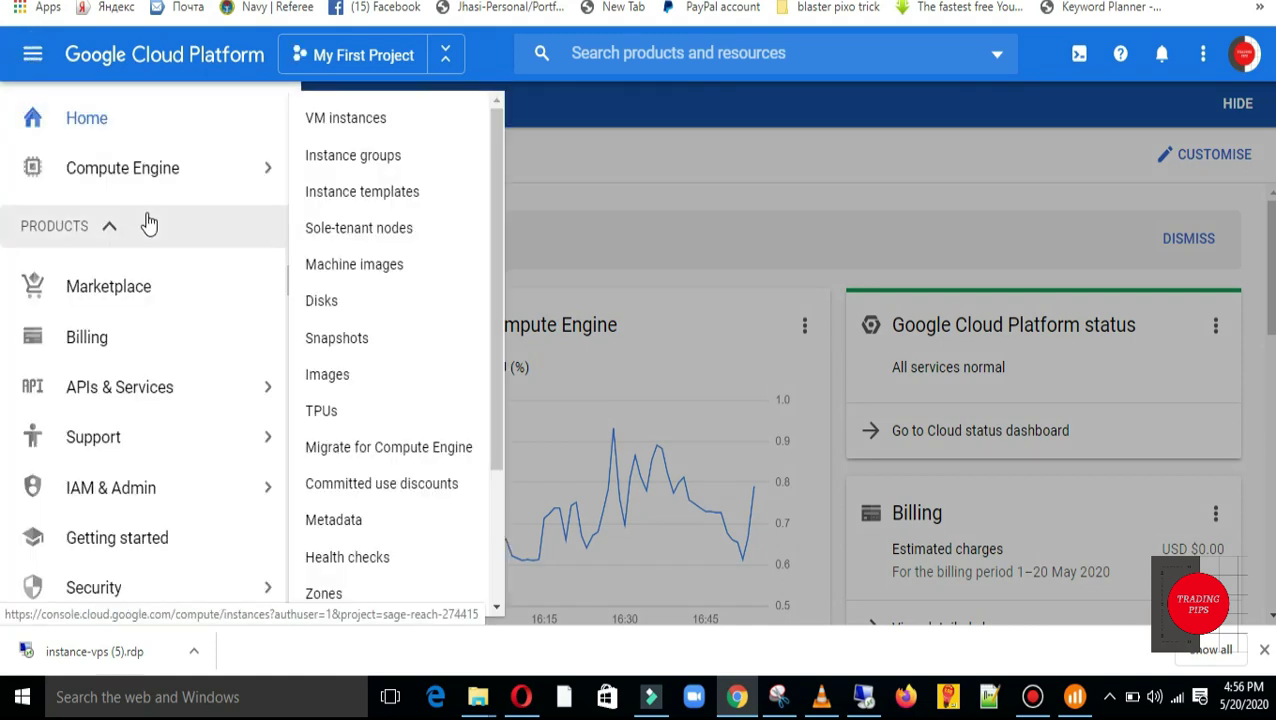
scroll(145, 277, down, 1)
scroll(148, 285, down, 1)
scroll(148, 285, down, 3)
mouse_move(142, 342)
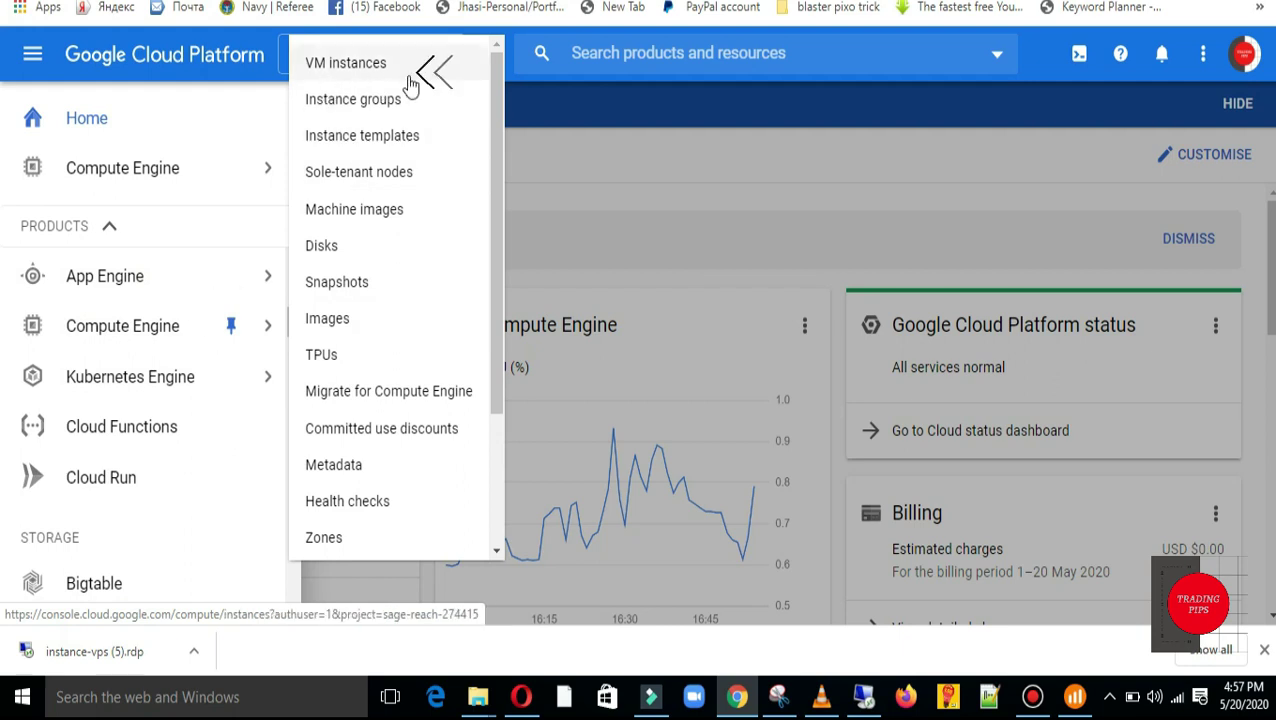
click(373, 72)
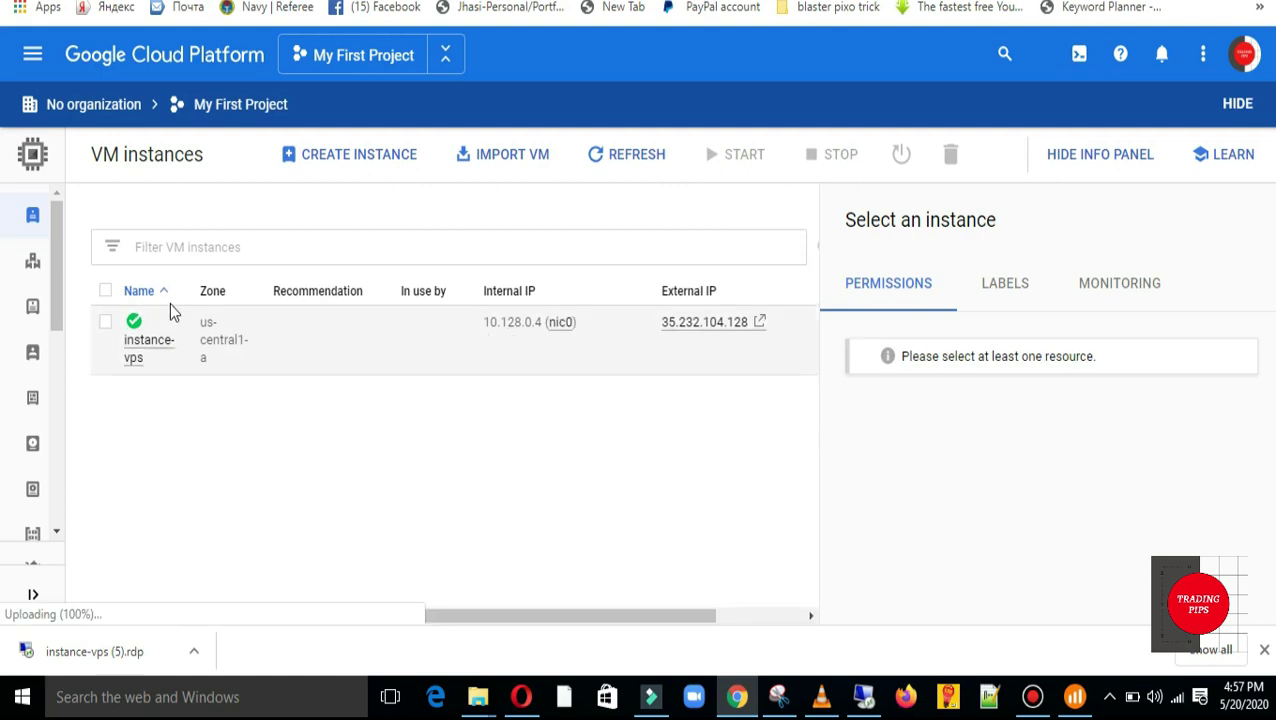
Open the form for creating a new VM instance and review the available zones and regions
click(126, 338)
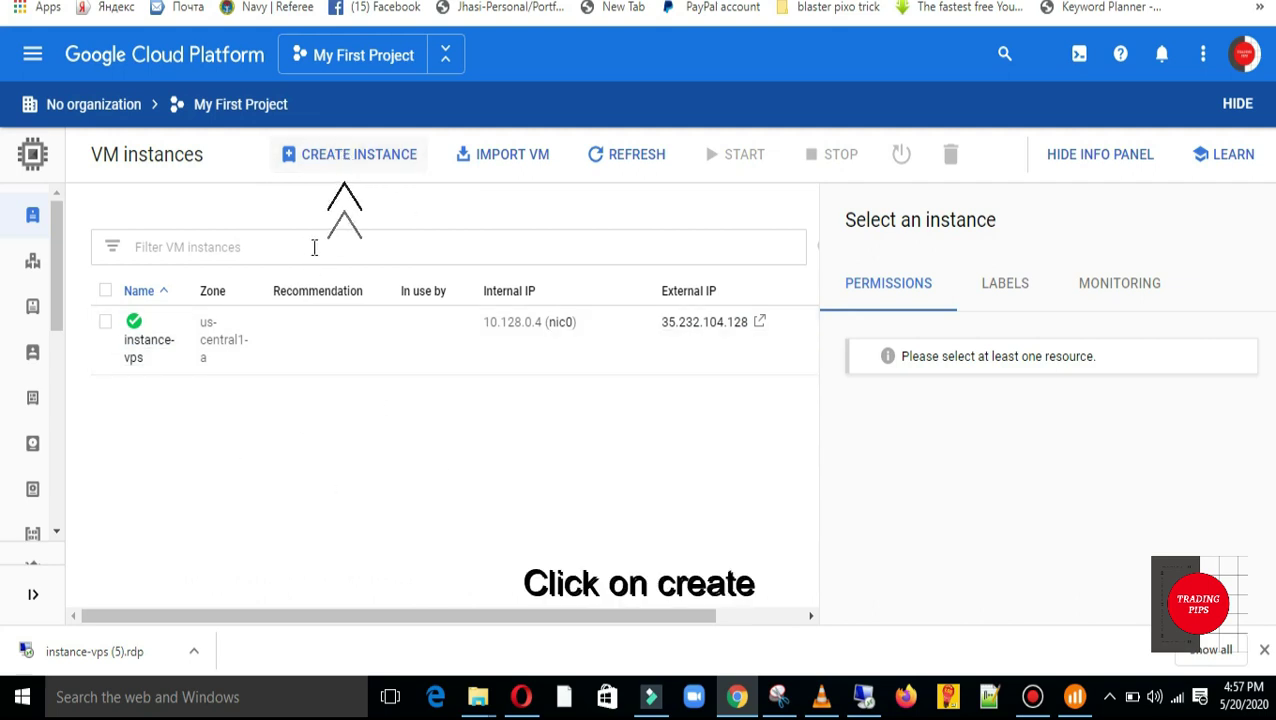
click(350, 158)
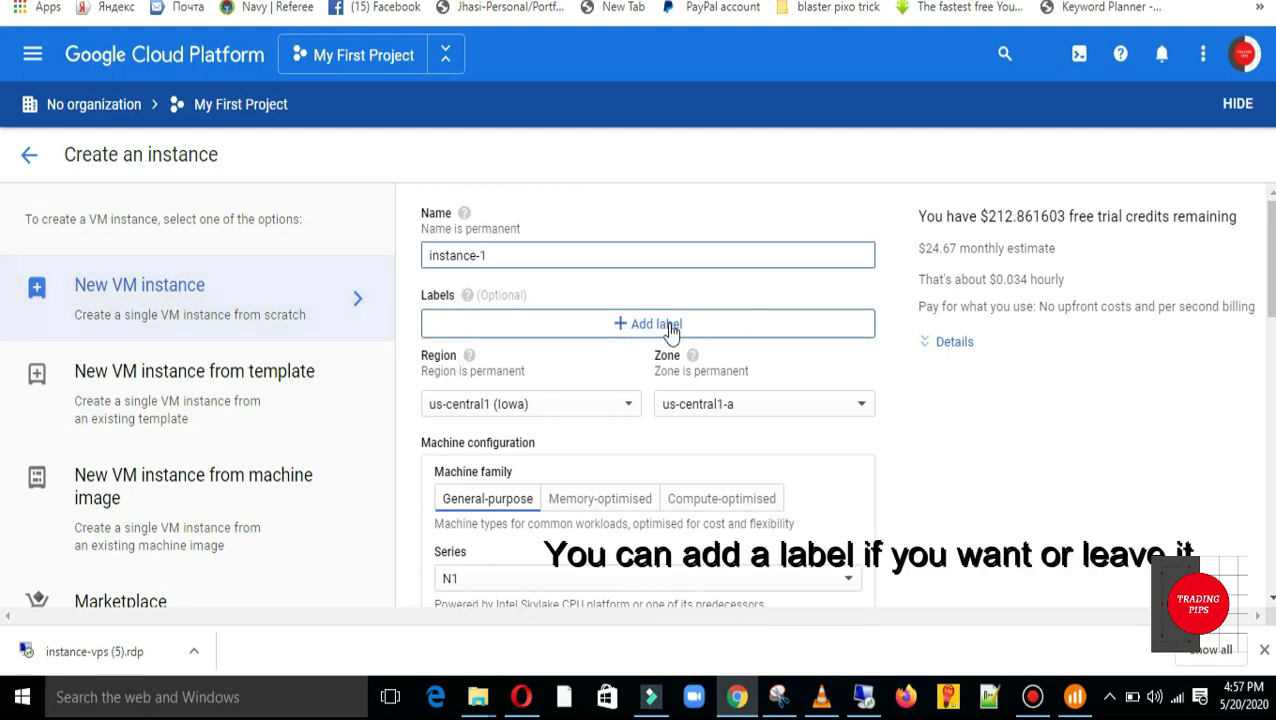
click(741, 408)
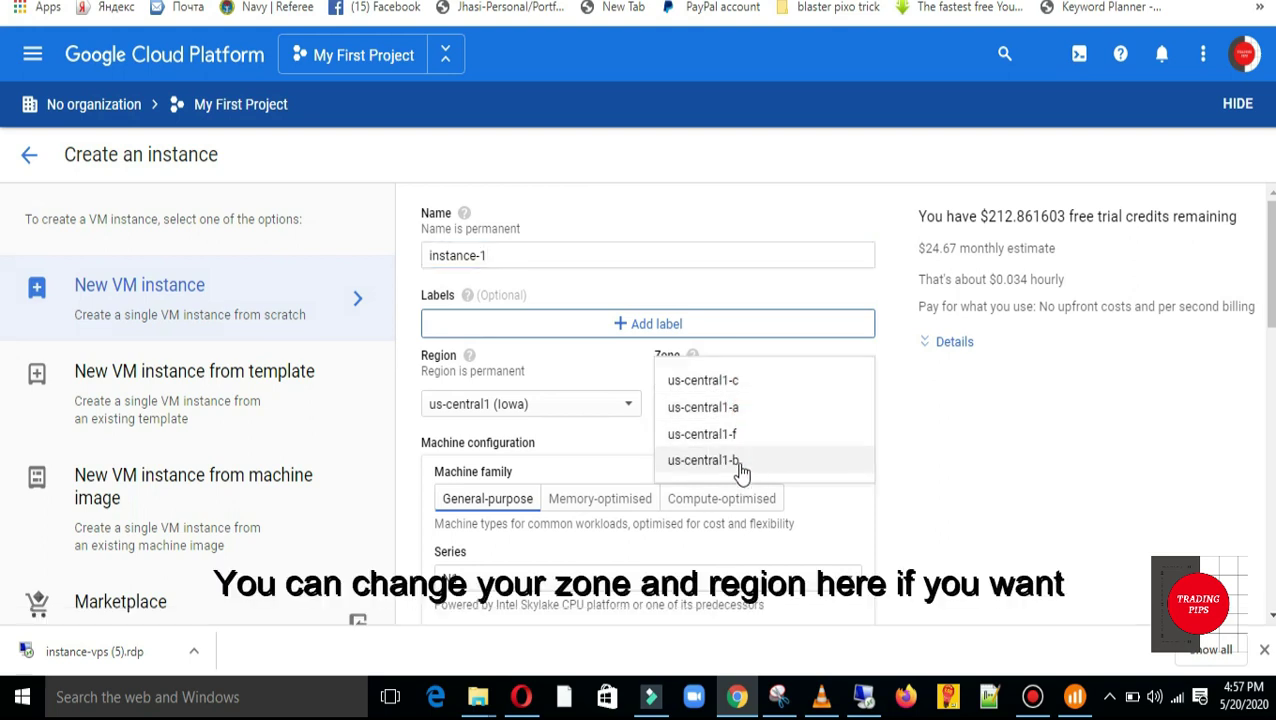
click(876, 406)
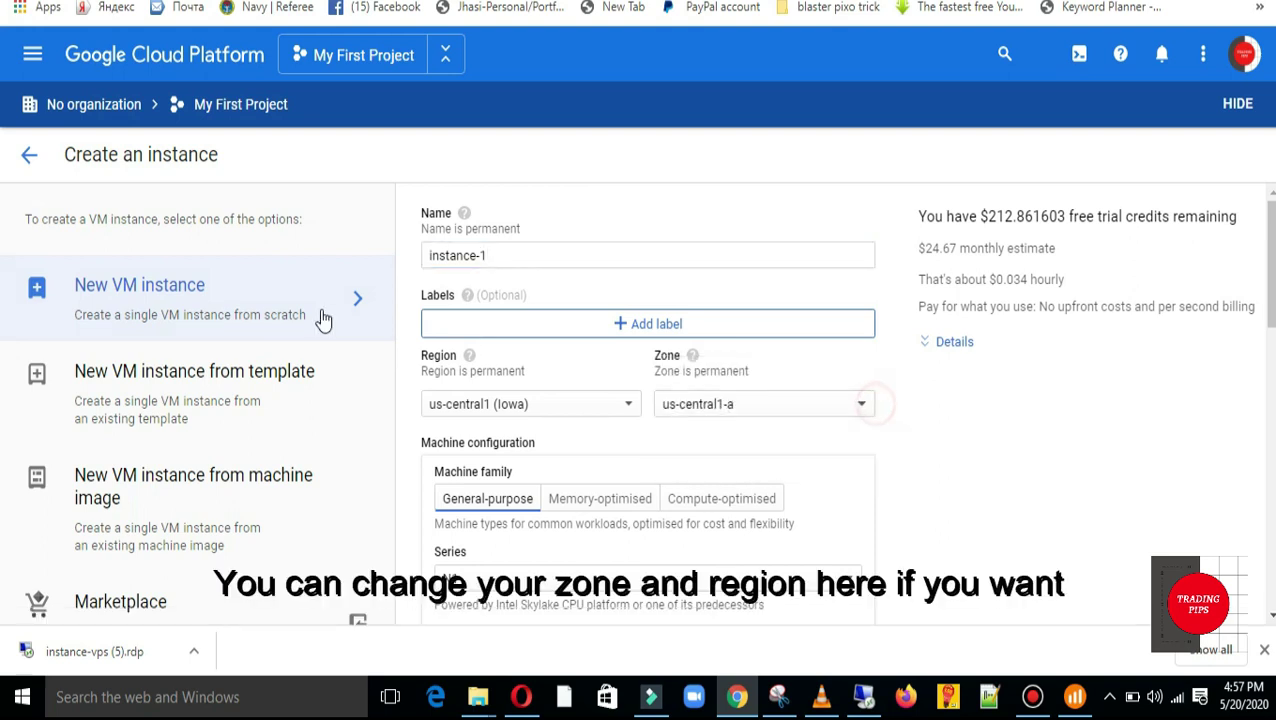
click(552, 410)
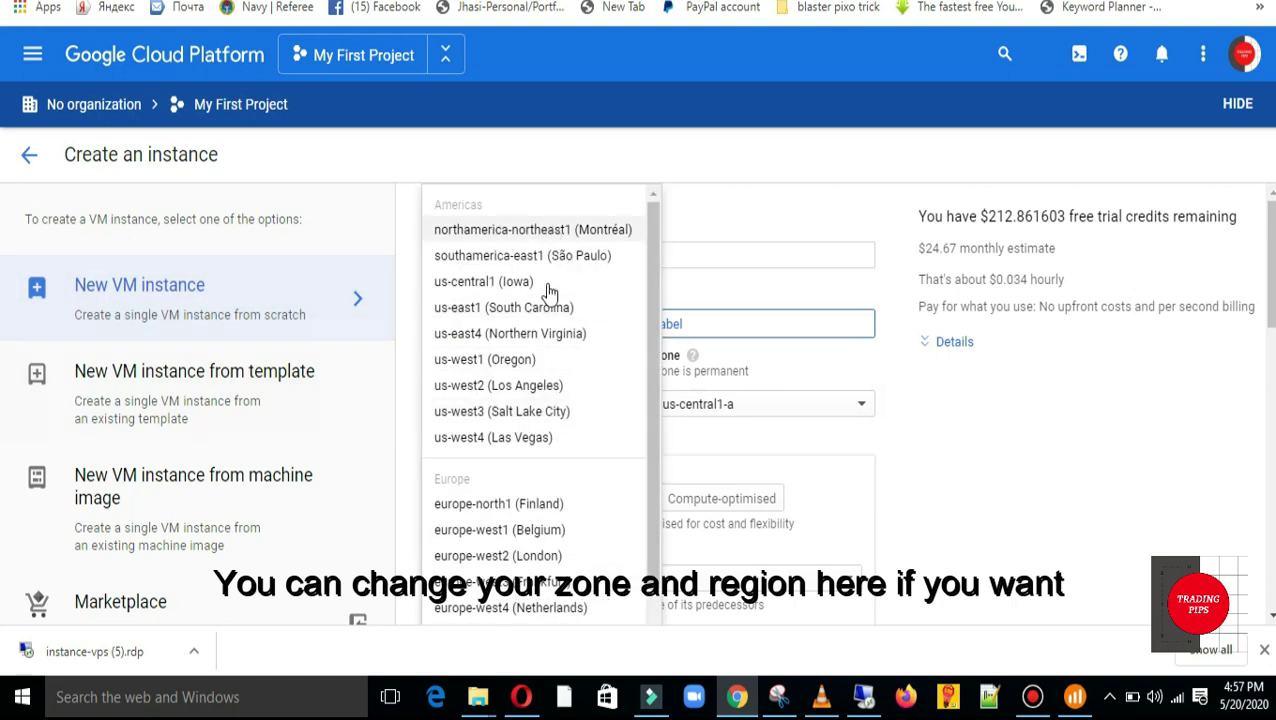
click(1128, 440)
Review the machine types offered for the N1 series, from standard through high-memory and high-CPU to ultra-memory
scroll(885, 490, down, 2)
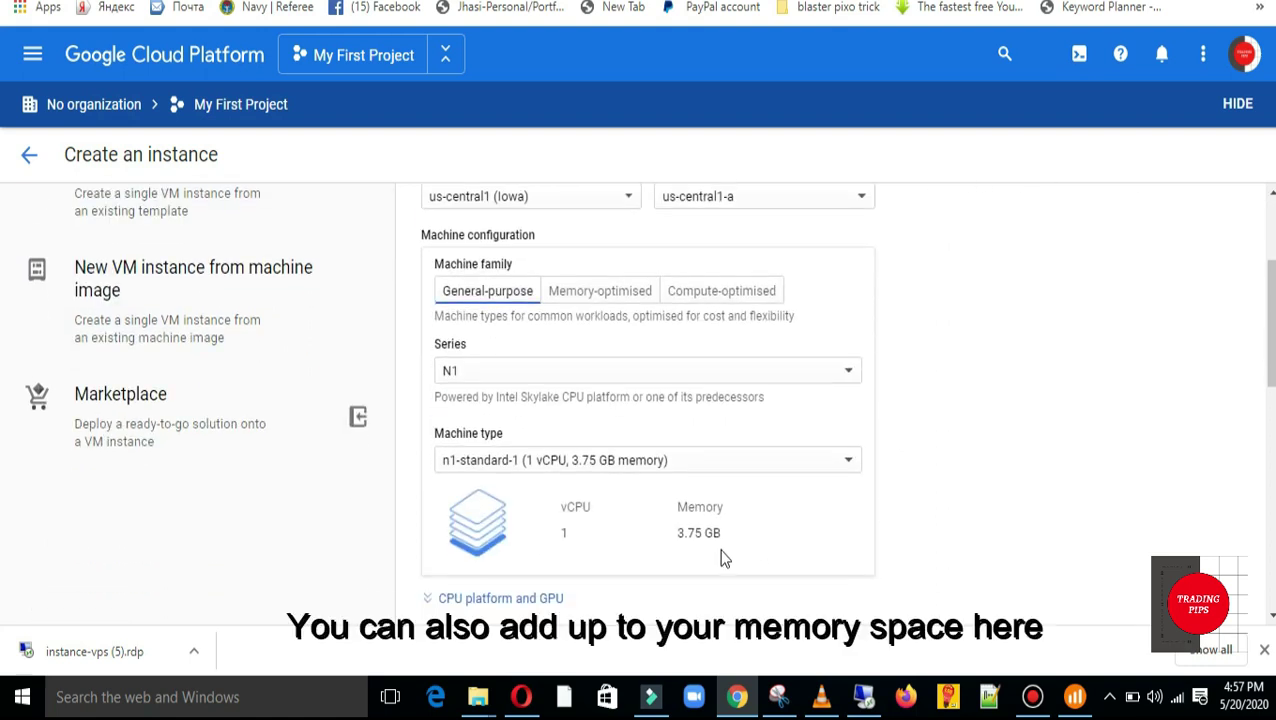
click(599, 470)
scroll(592, 485, down, 4)
scroll(567, 500, down, 1)
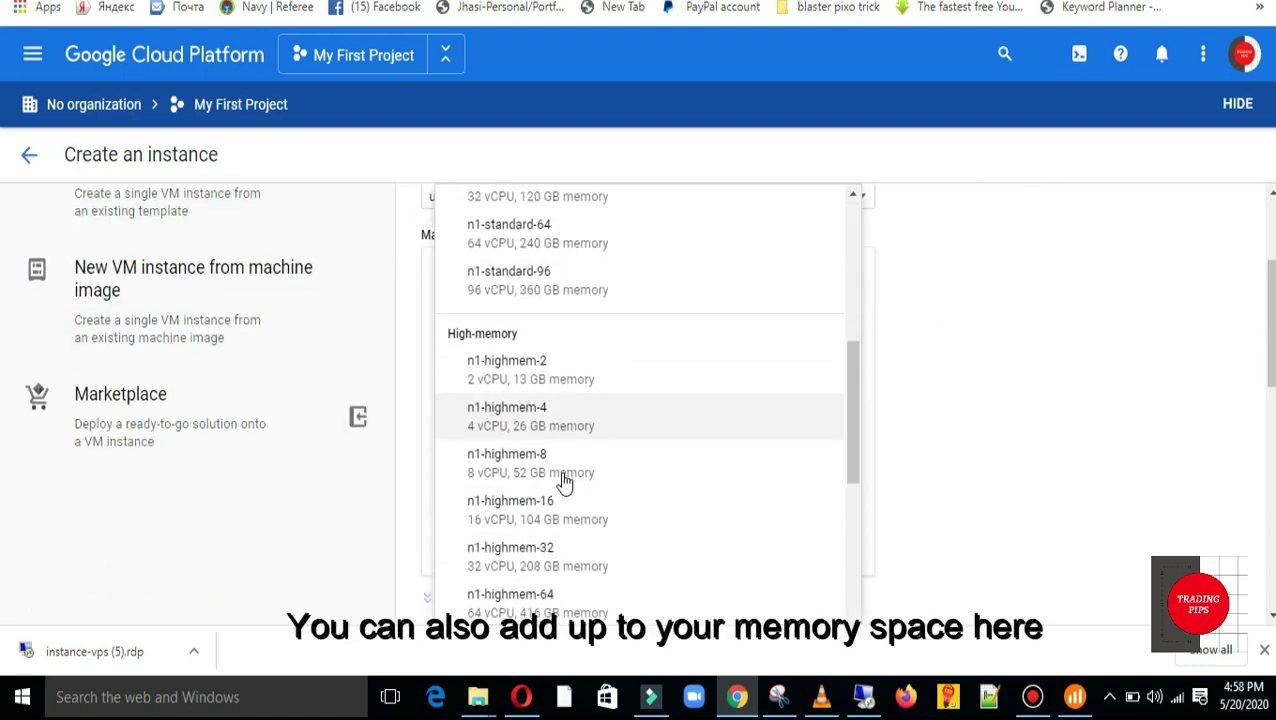
scroll(565, 481, down, 3)
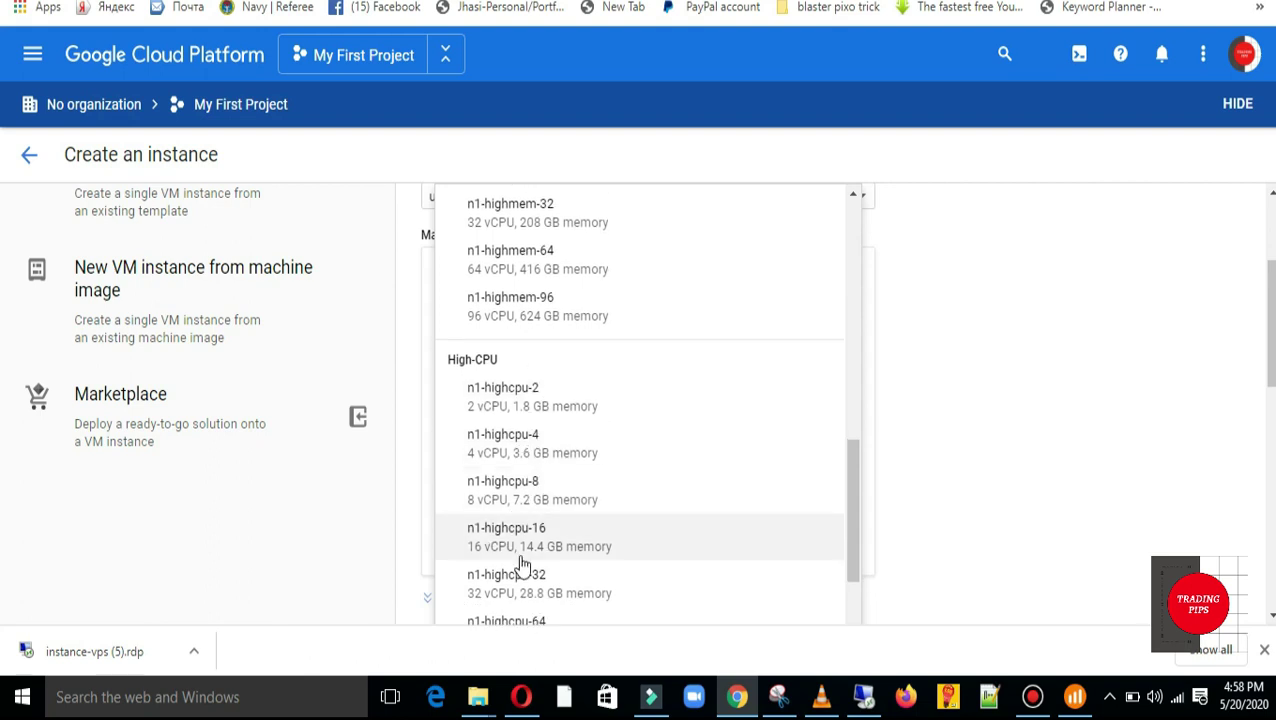
scroll(522, 566, down, 3)
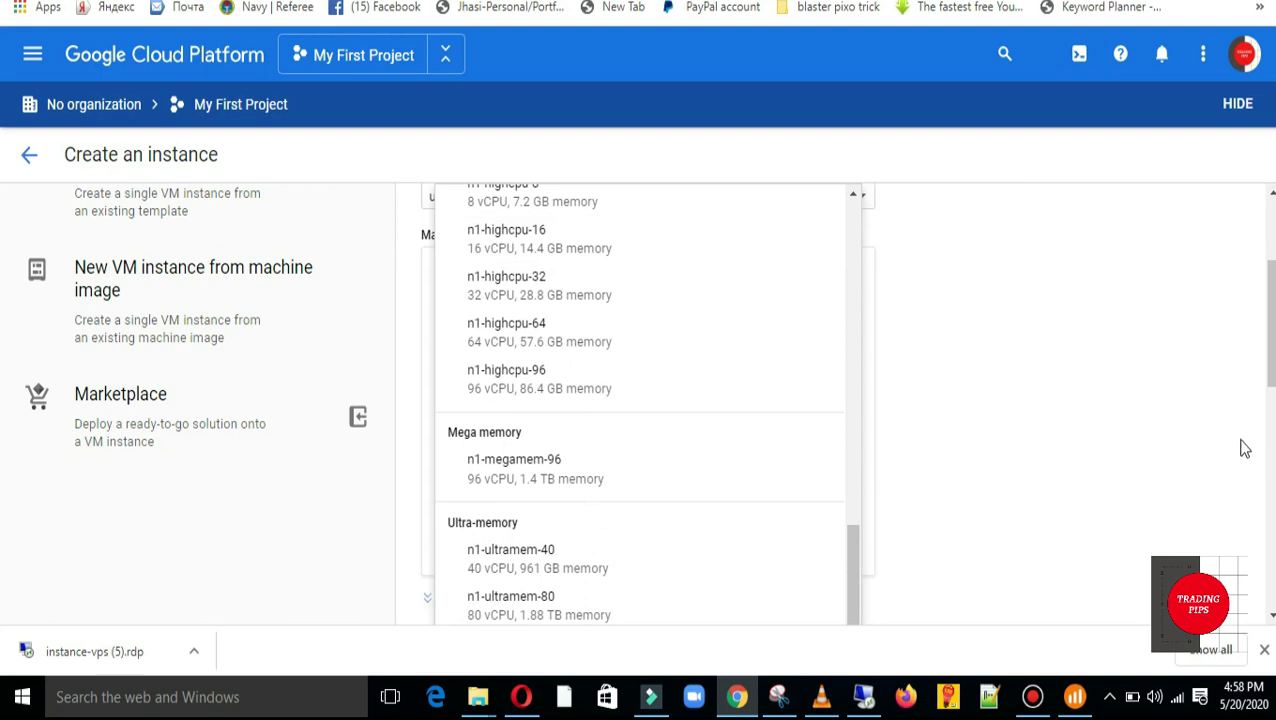
click(1032, 452)
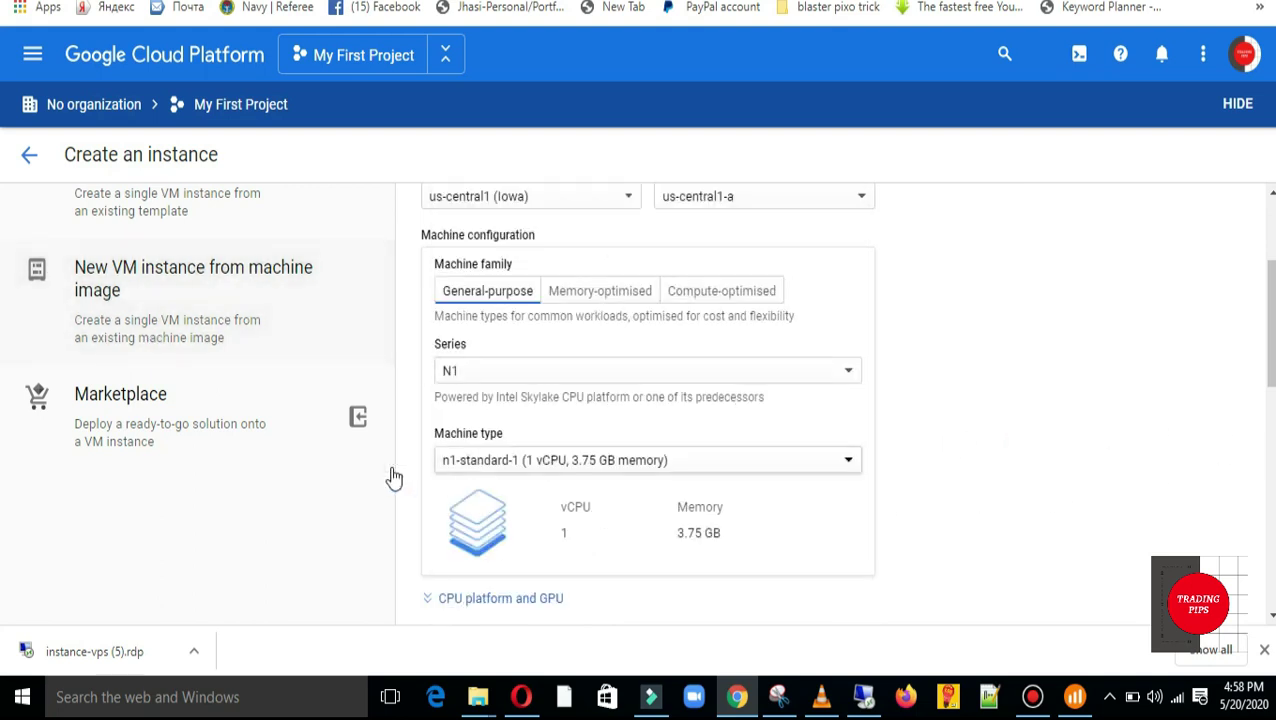
click(672, 462)
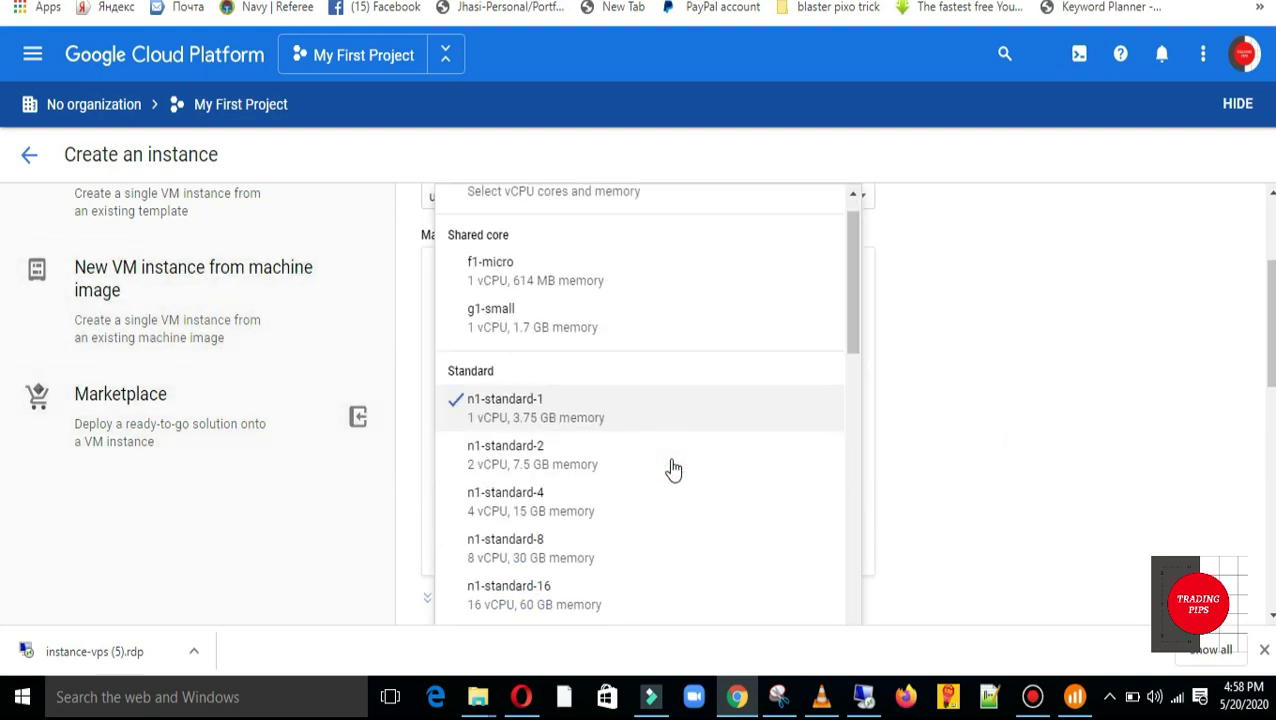
scroll(673, 470, down, 5)
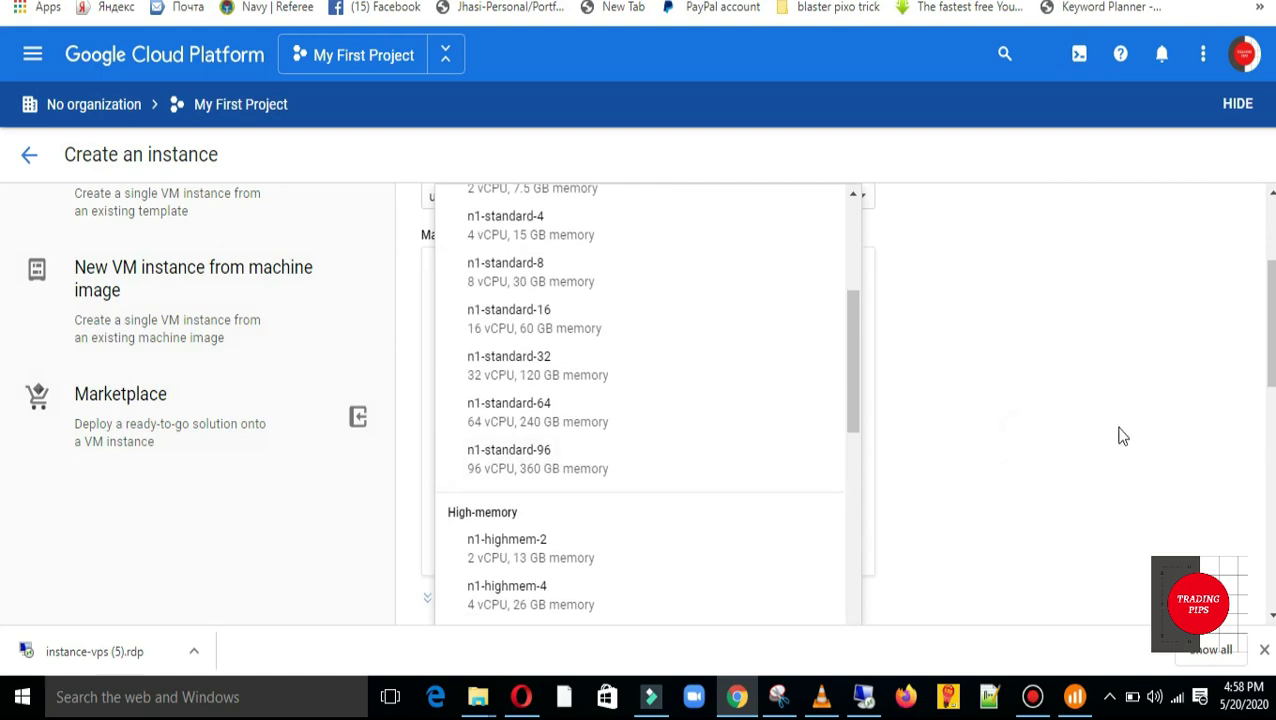
click(1018, 425)
Keep the Compute Engine default service account and allow HTTP and HTTPS traffic through the new instance's firewall
scroll(962, 415, down, 3)
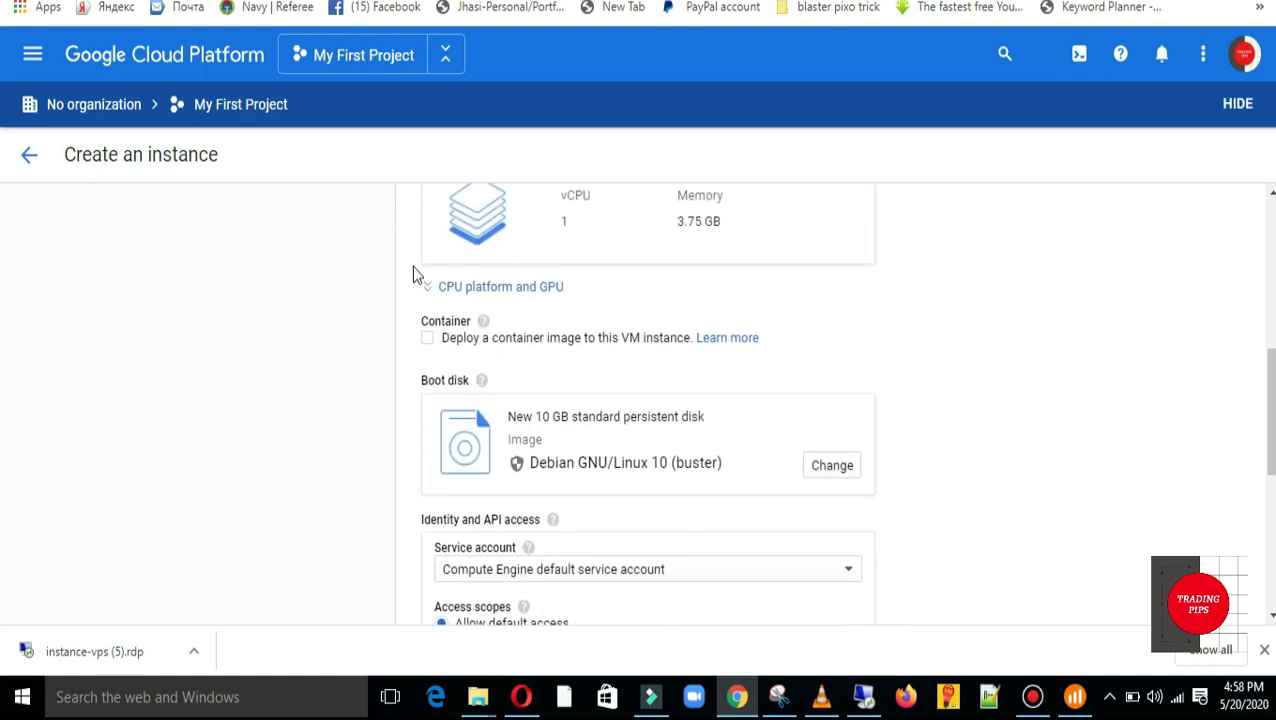
scroll(1003, 367, down, 2)
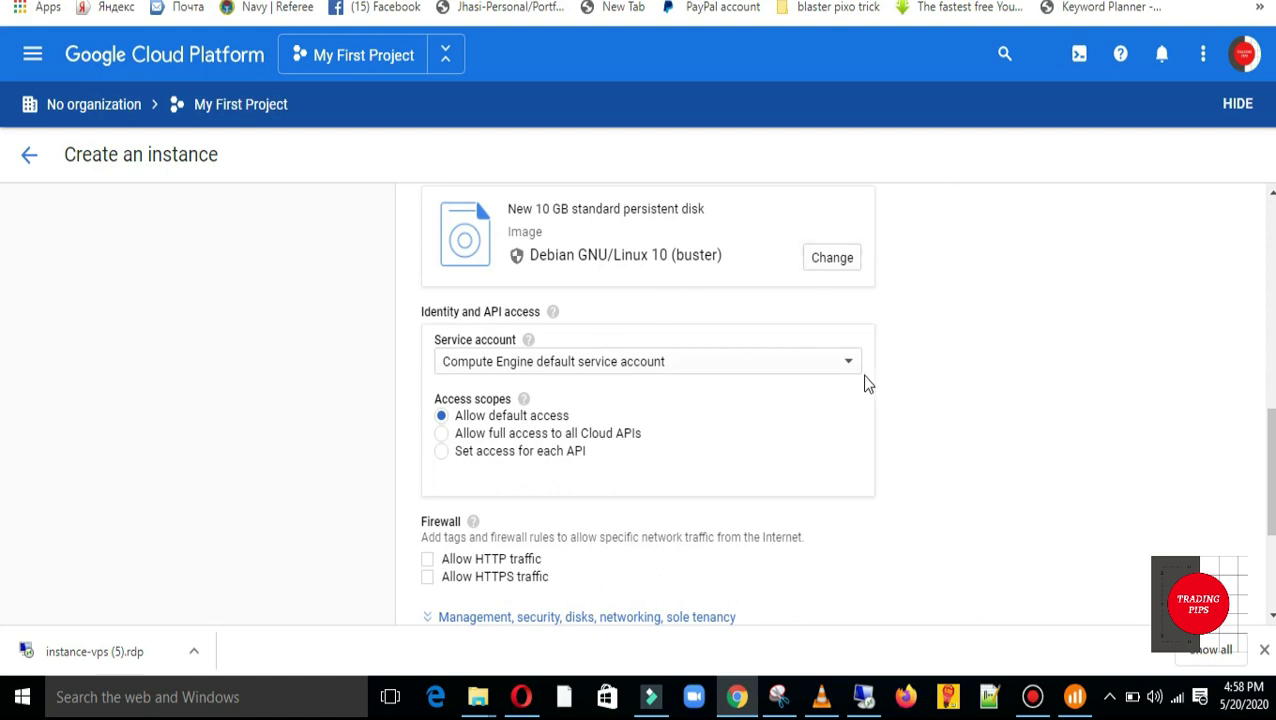
click(648, 362)
click(607, 460)
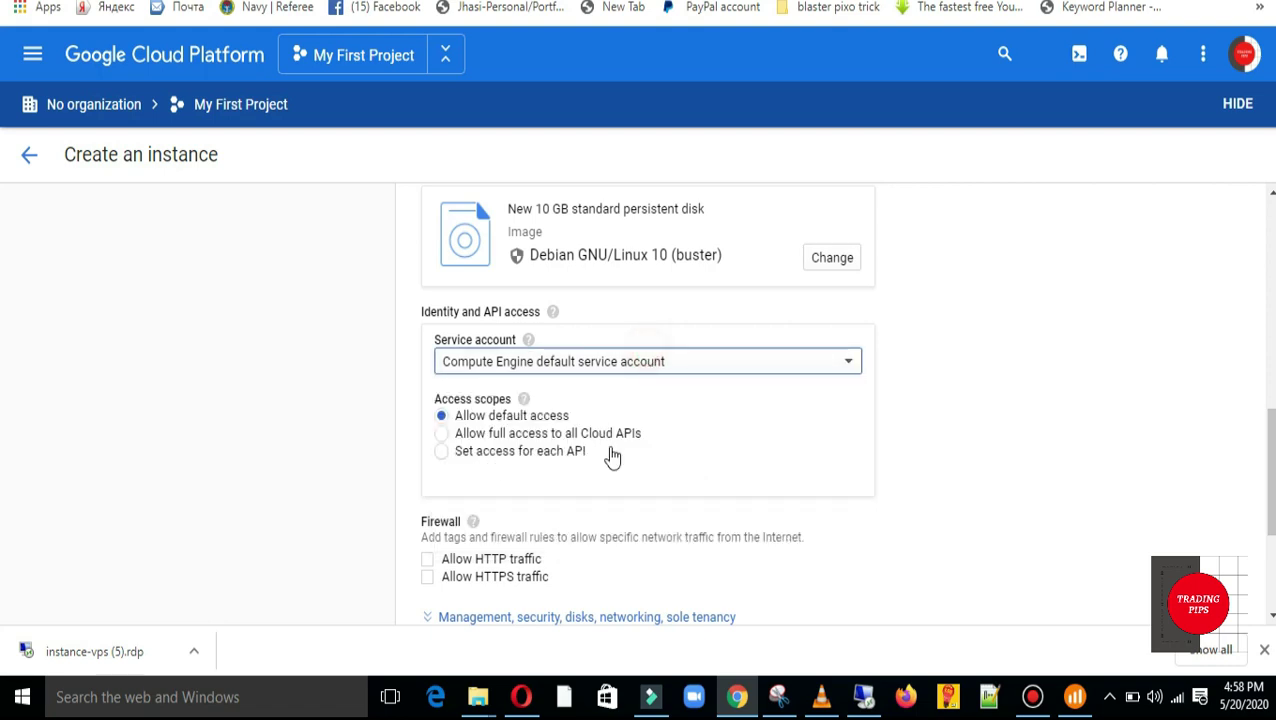
scroll(870, 450, down, 2)
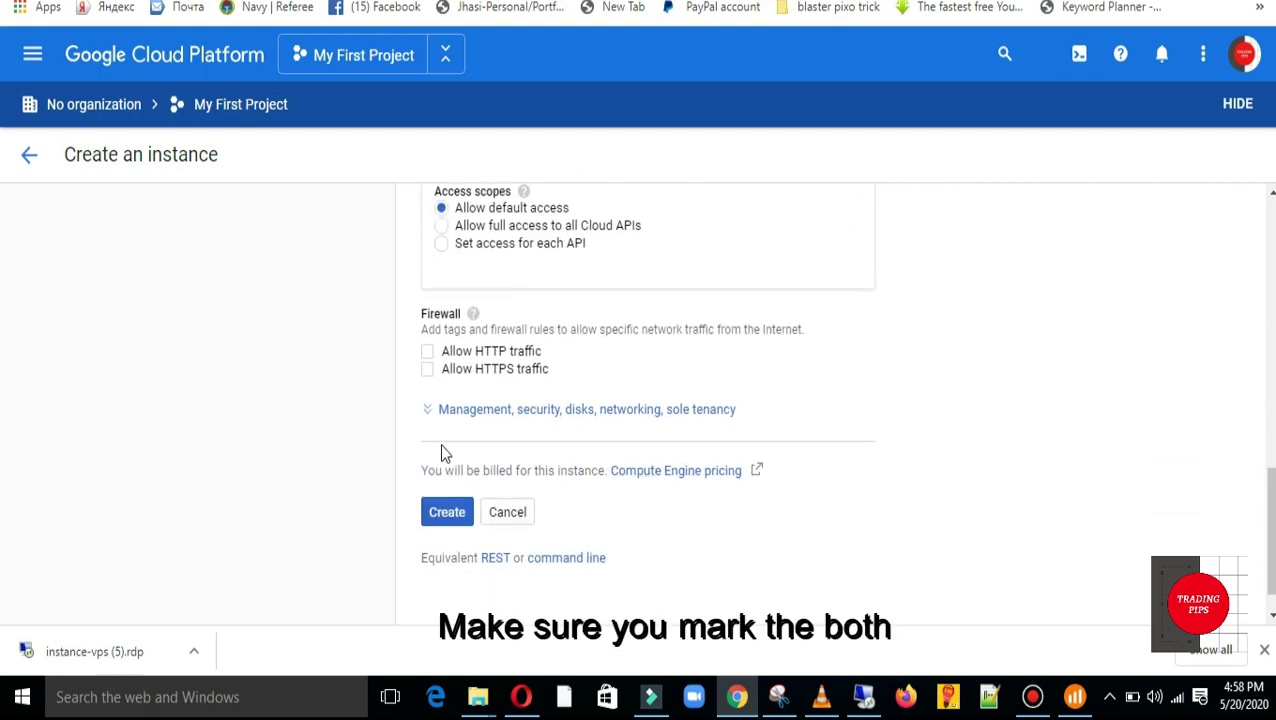
click(428, 369)
click(427, 351)
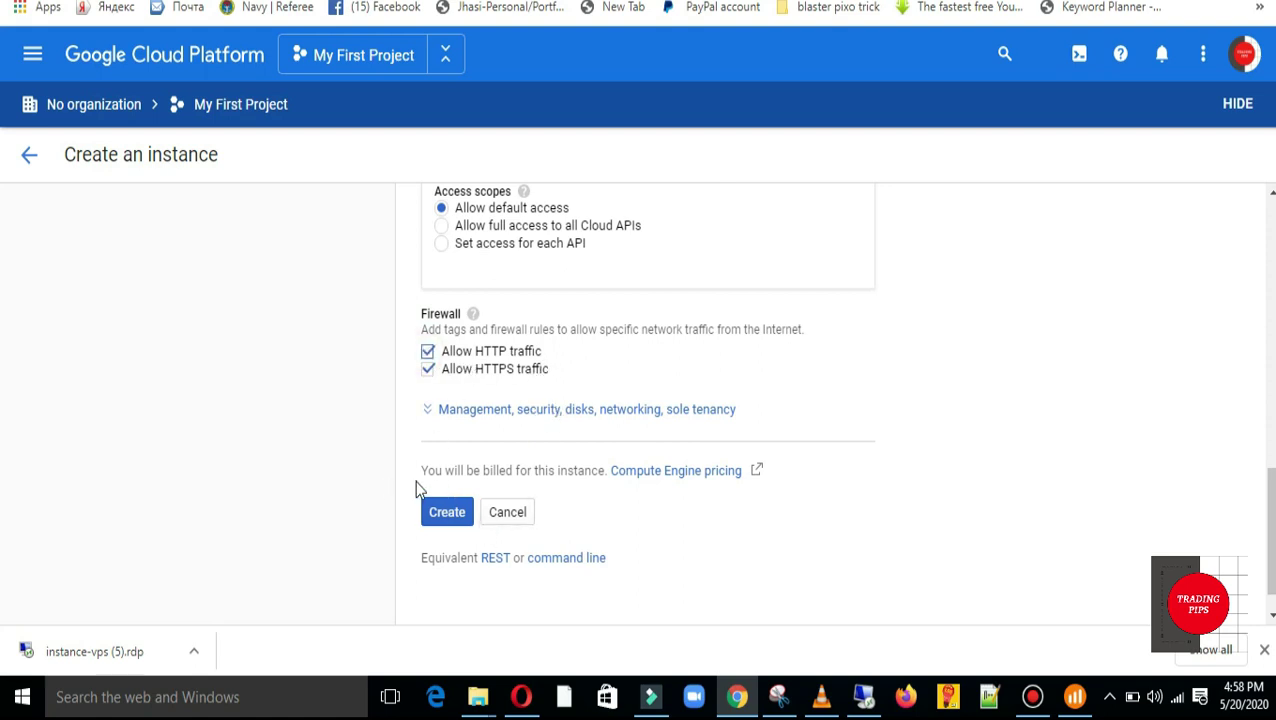
Leave the new instance form without creating it by reopening the currently selected My First Project
scroll(1270, 441, up, 7)
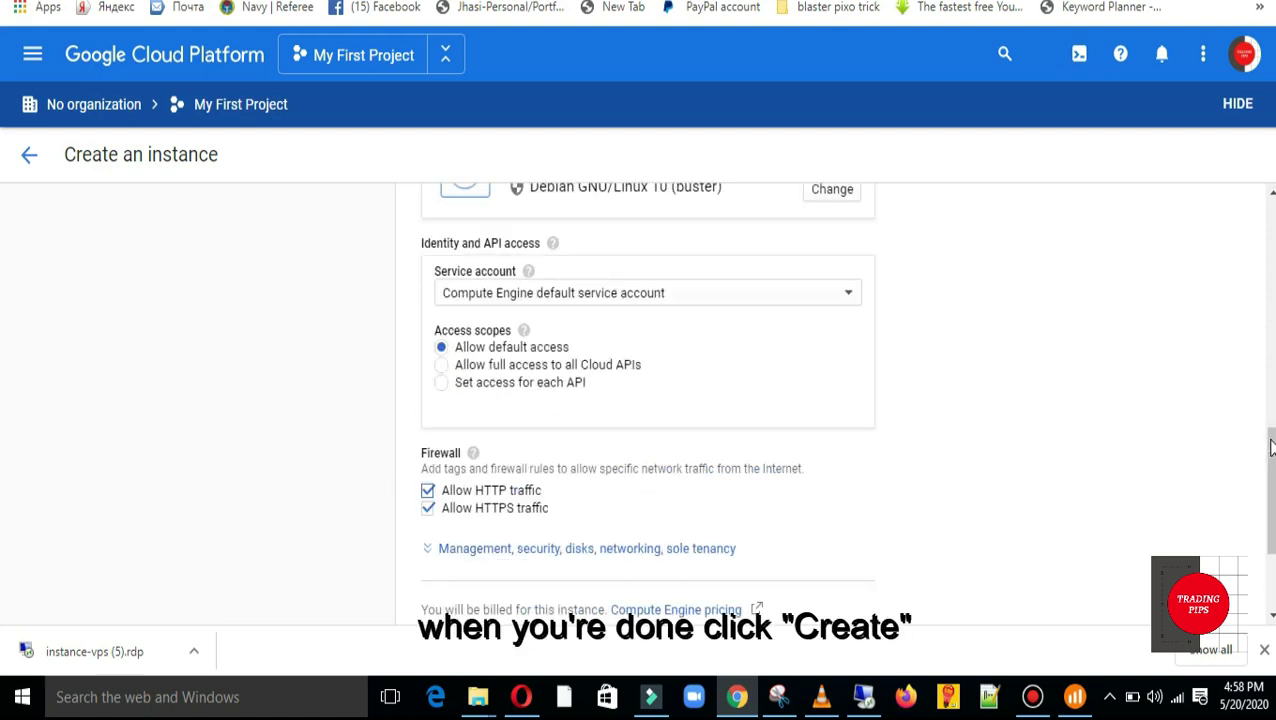
scroll(1270, 441, up, 3)
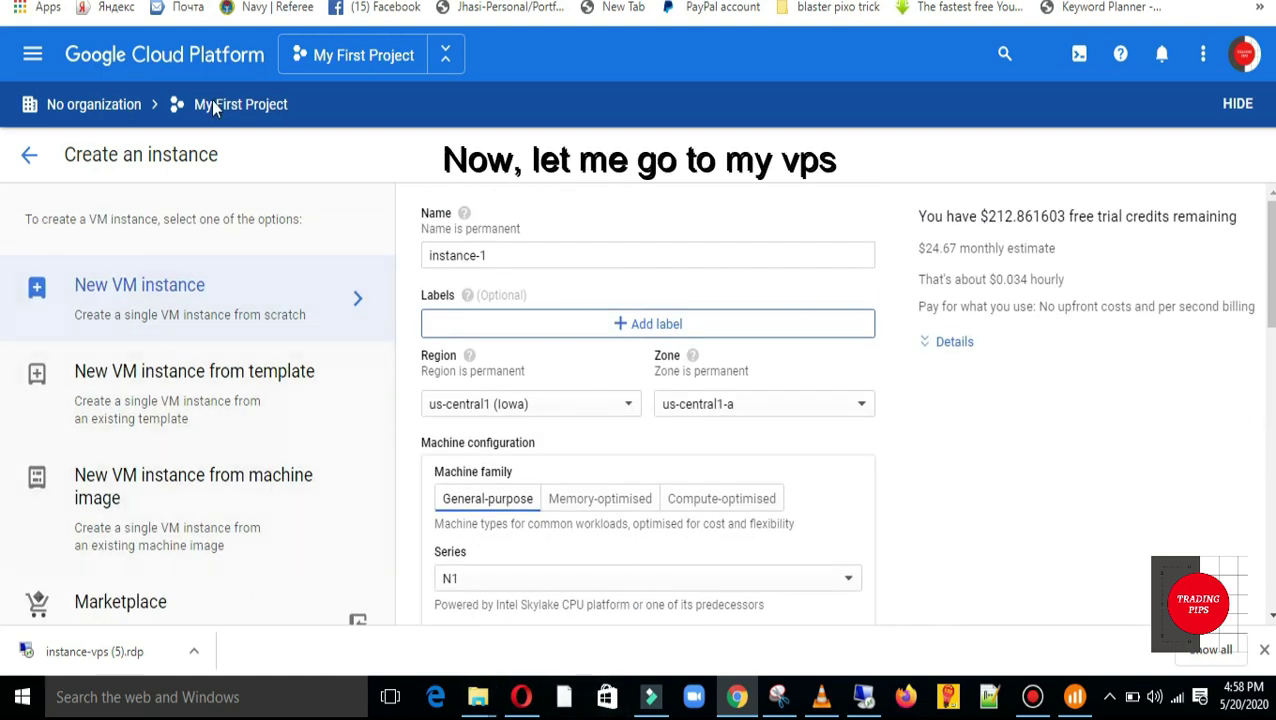
click(350, 55)
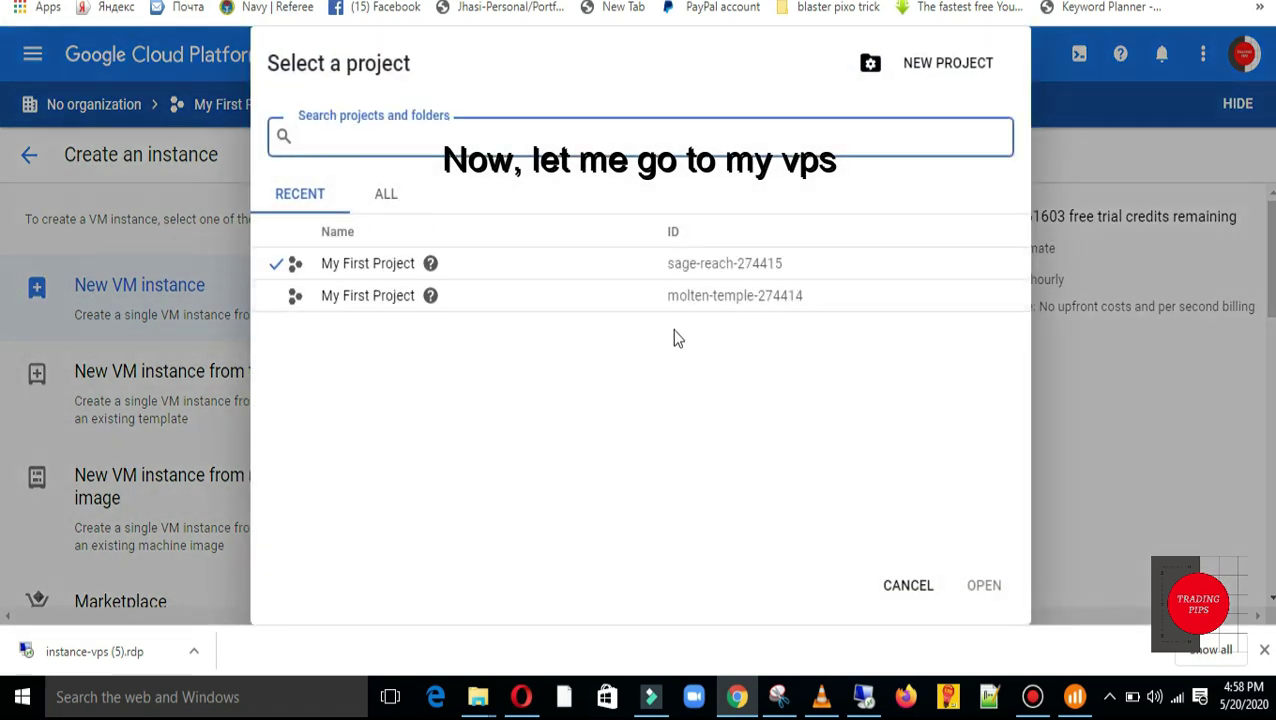
click(366, 262)
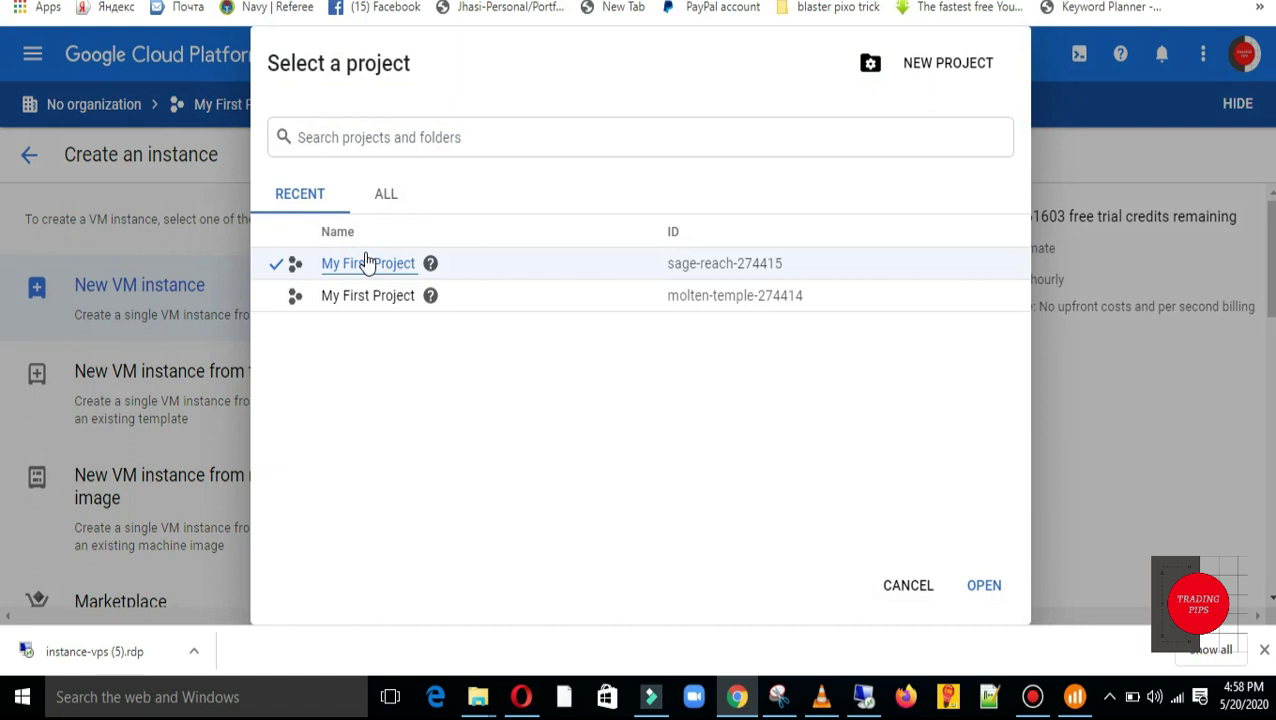
click(366, 263)
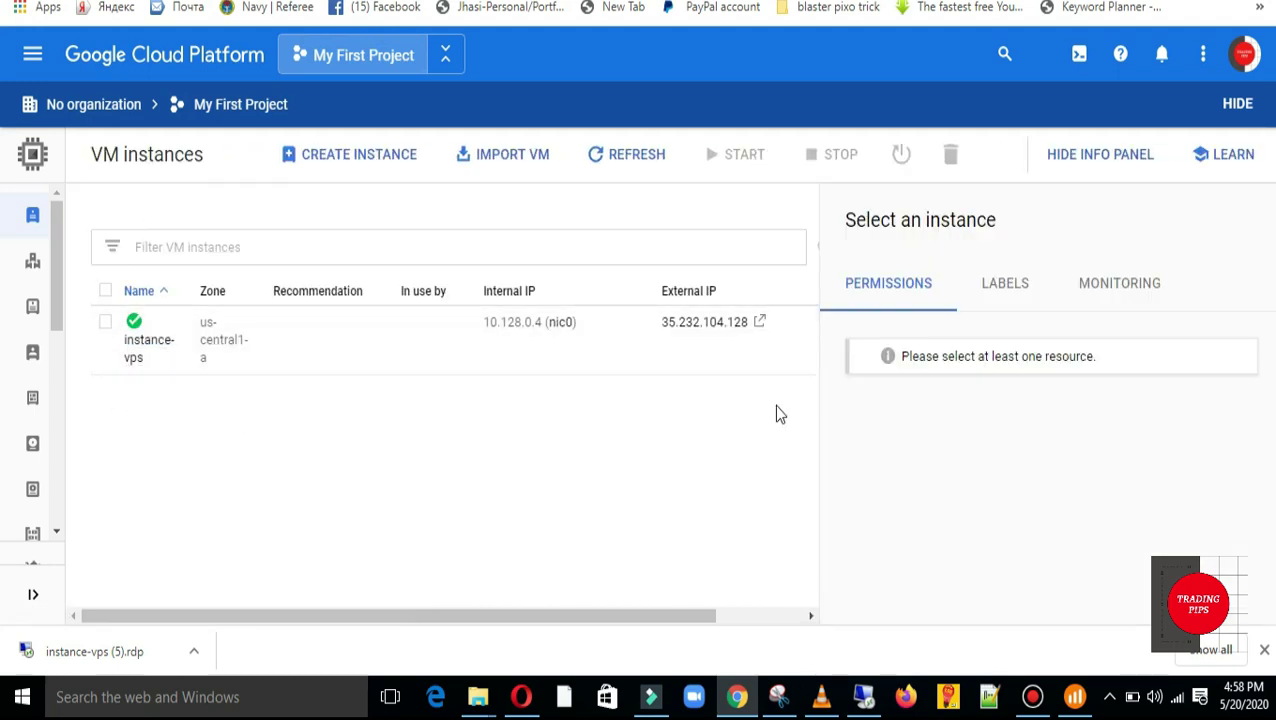
Open the details of instance-vps and download its RDP file
click(142, 350)
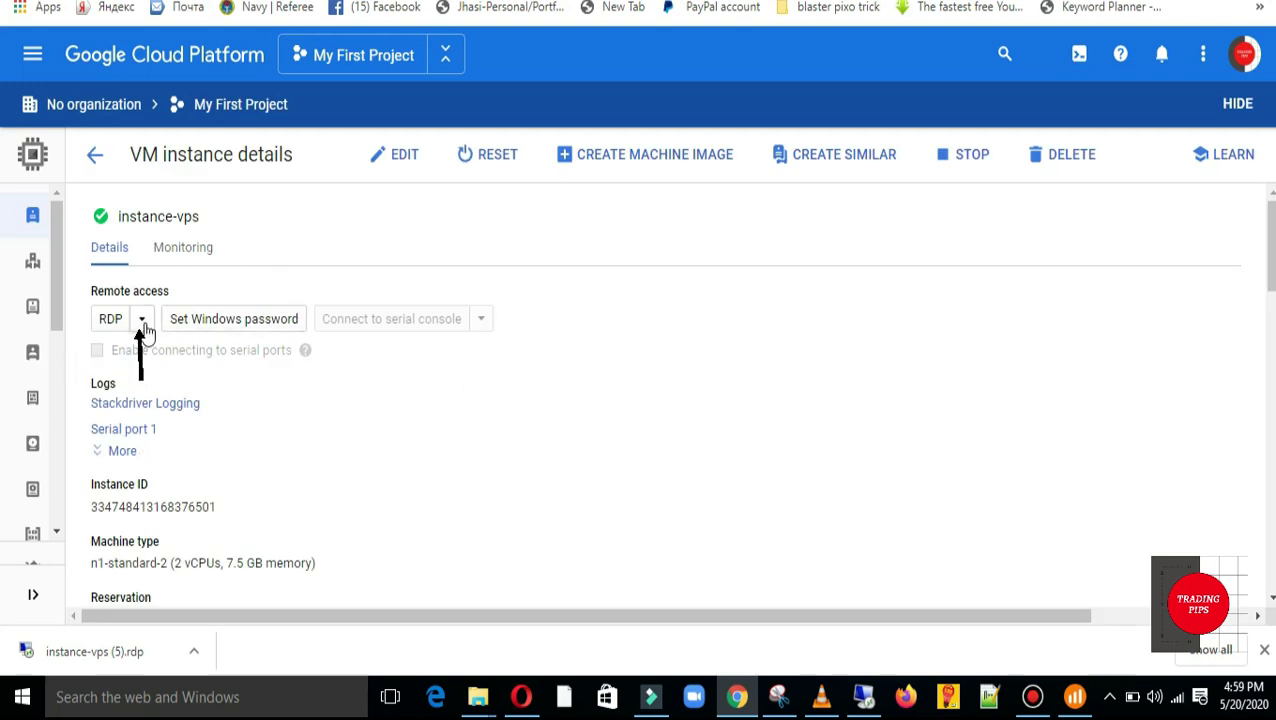
click(142, 320)
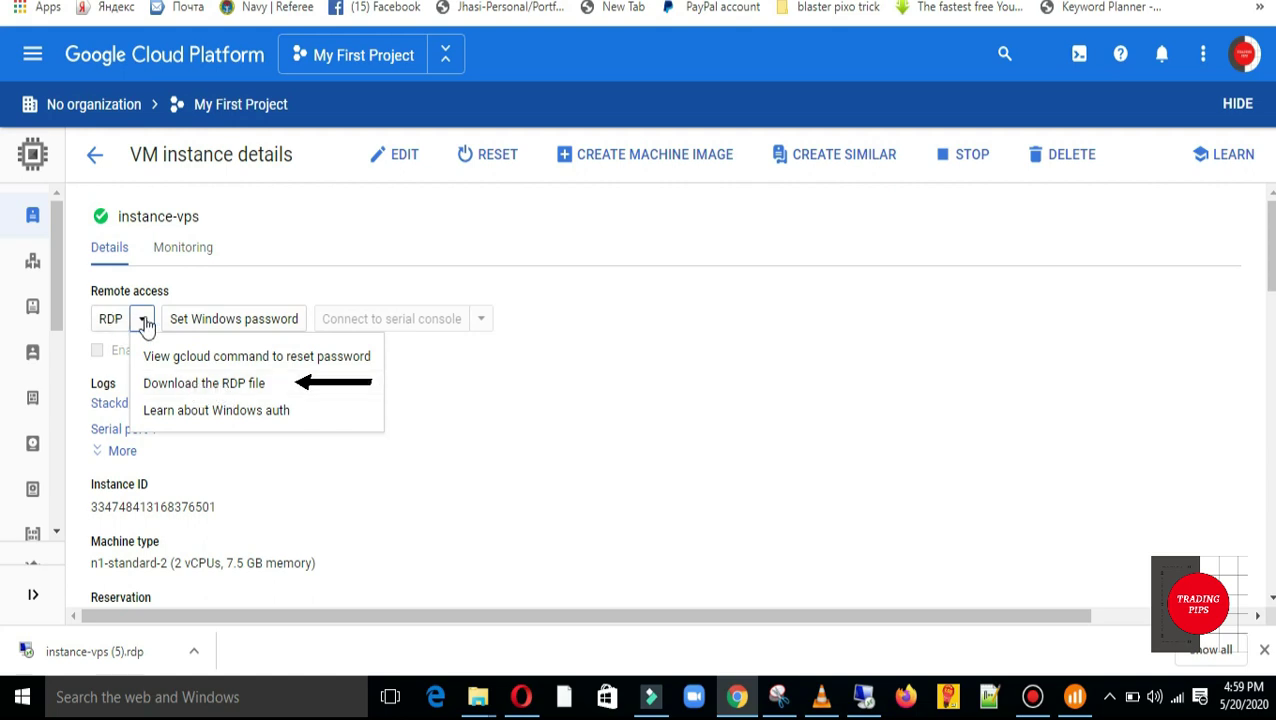
click(177, 386)
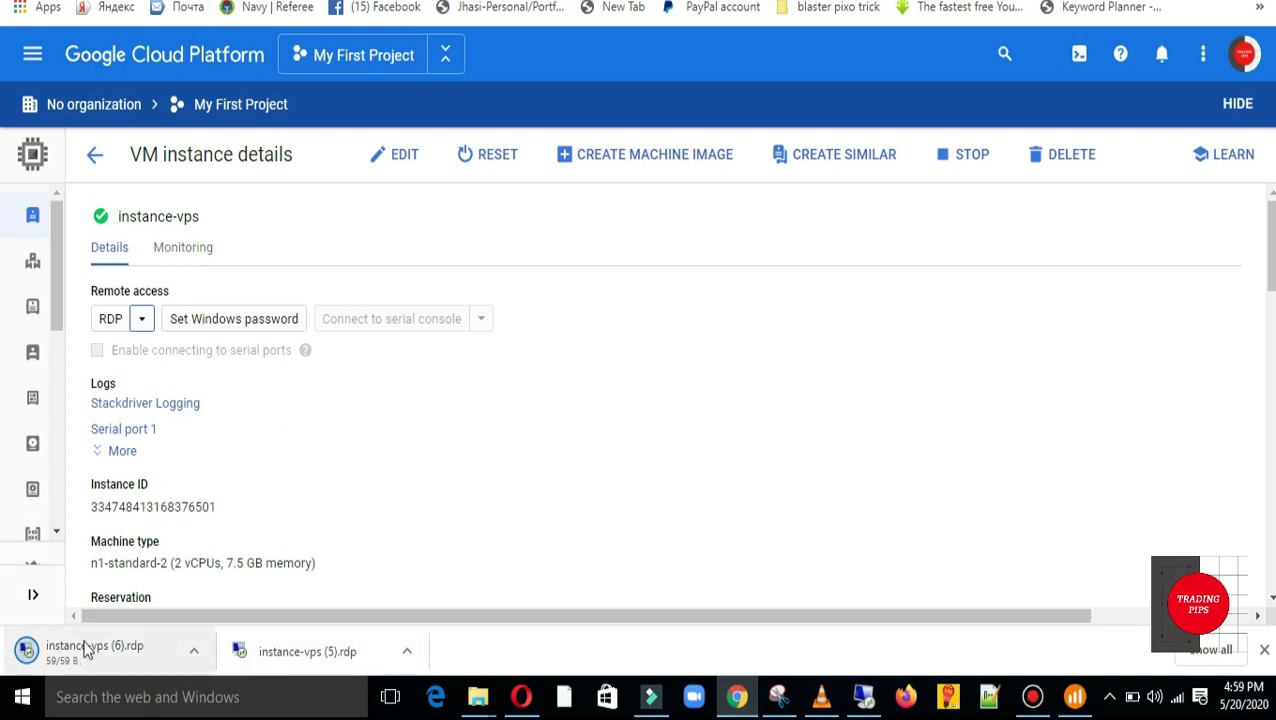
click(407, 651)
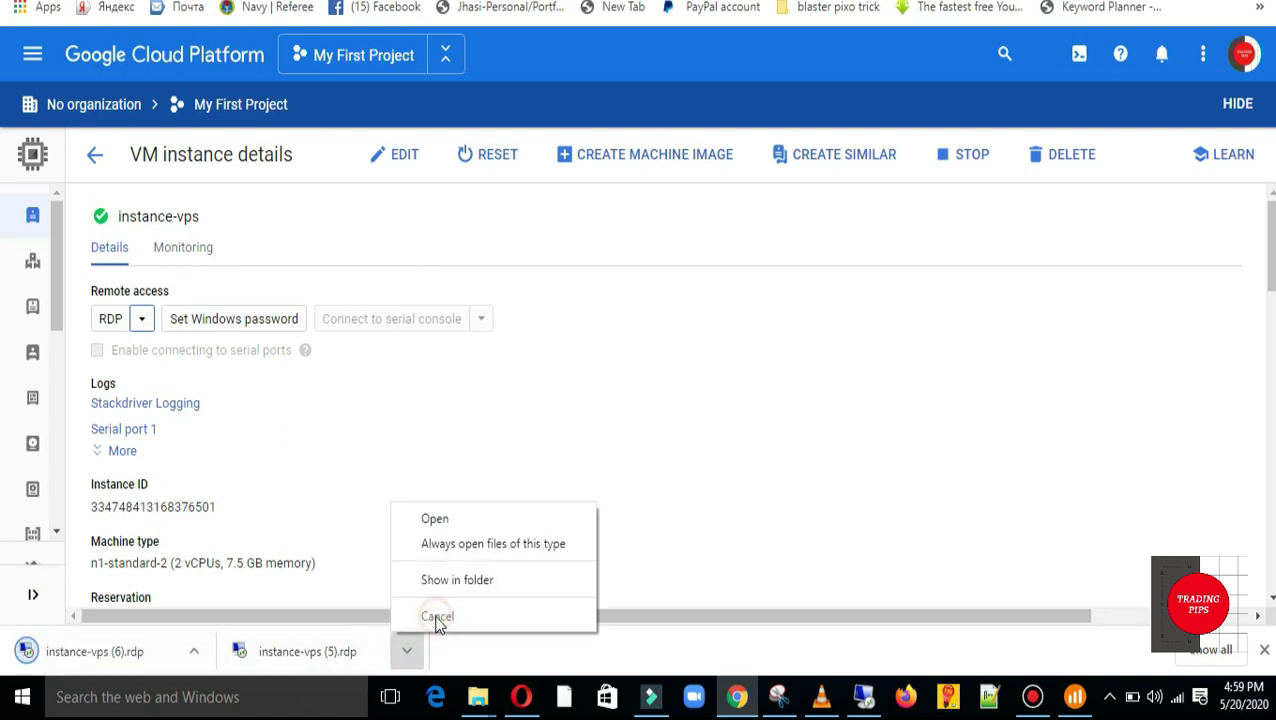
click(328, 470)
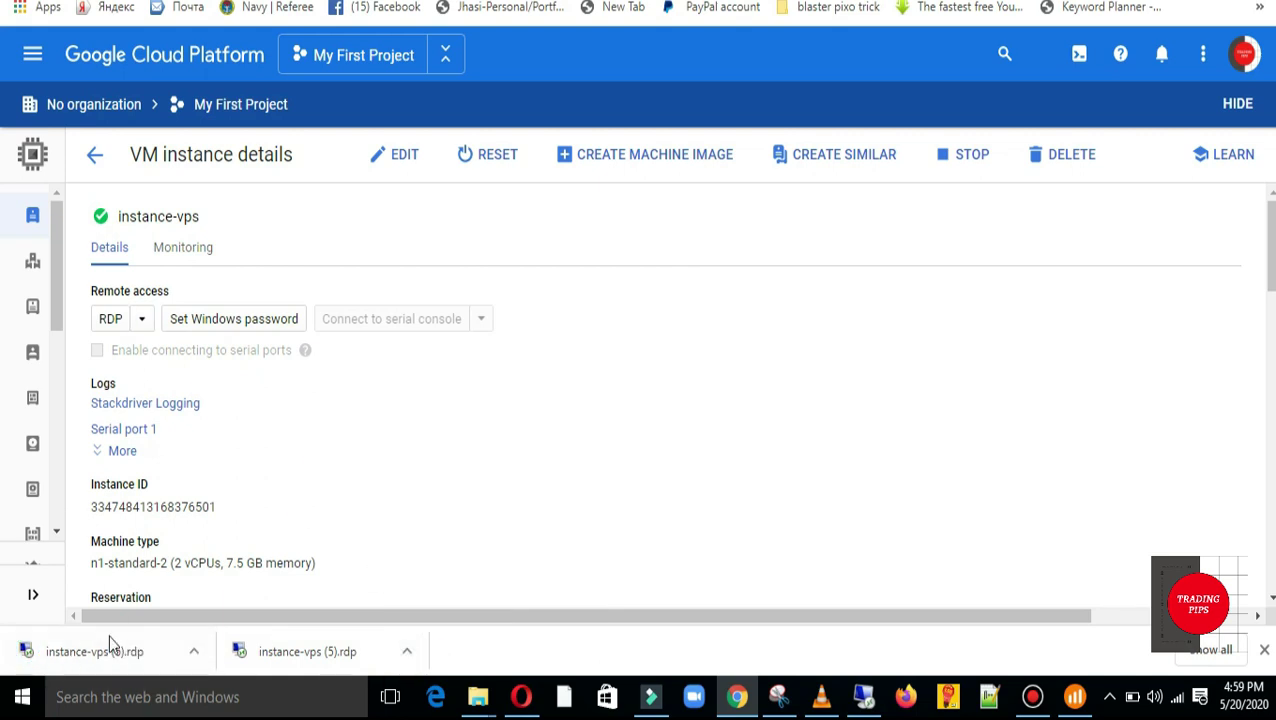
Generate a new Windows password for the username admin2 on instance-vps and copy it
click(251, 330)
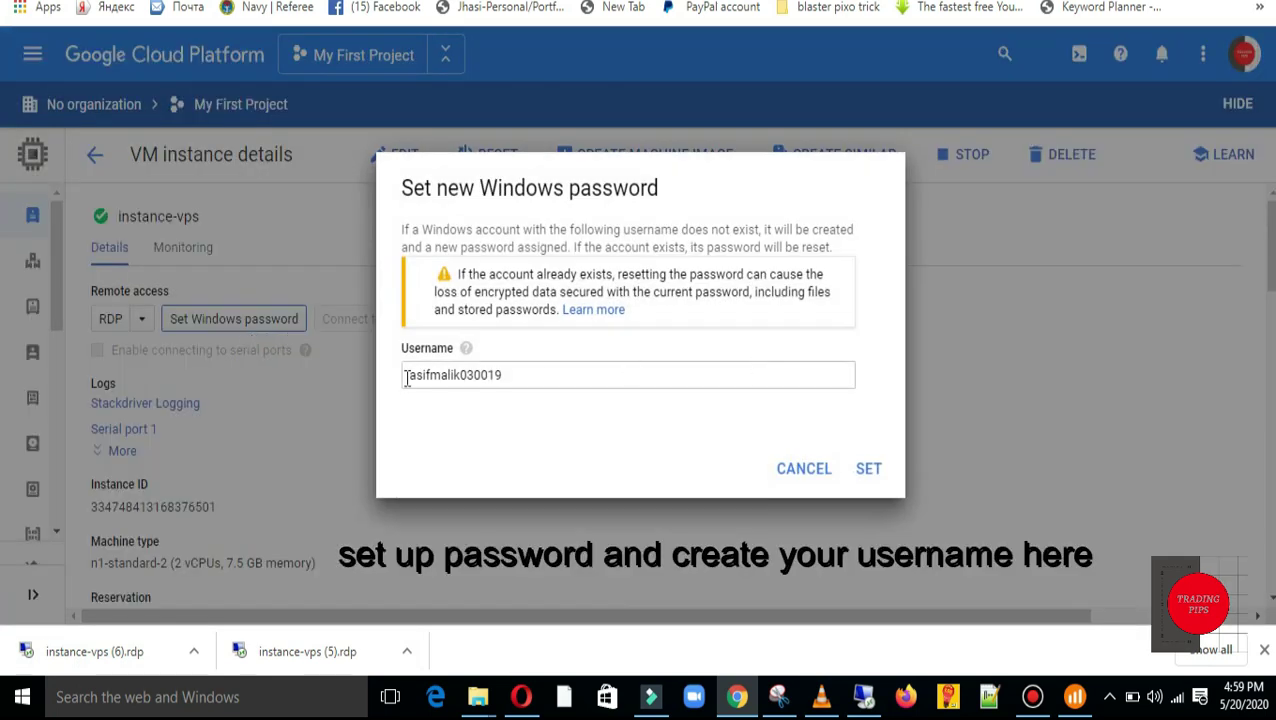
drag(507, 377, 303, 381)
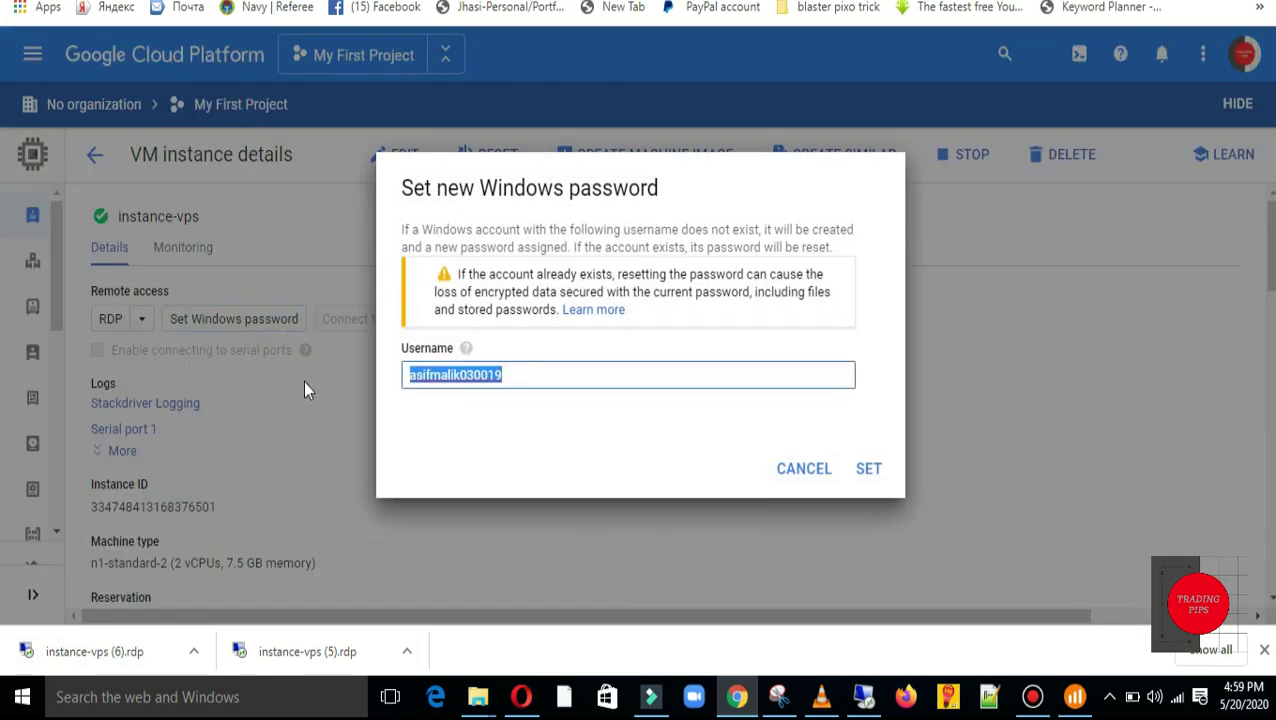
text(ad)
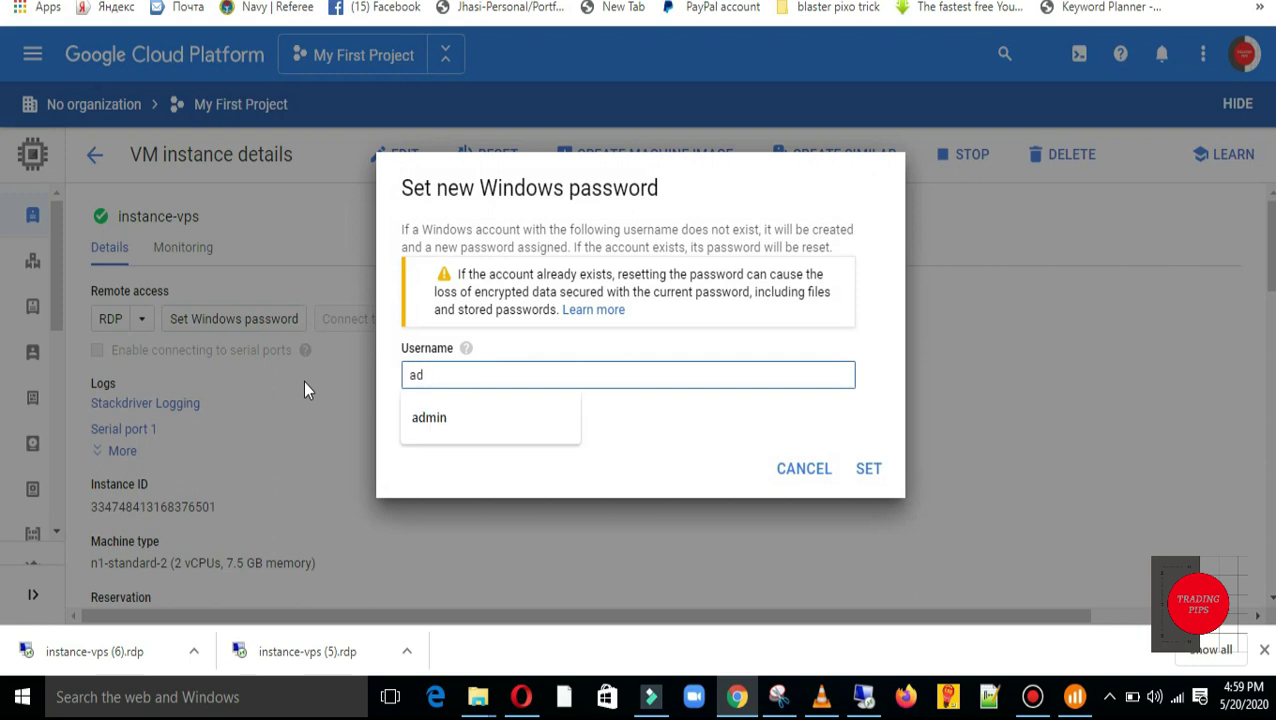
key(Down)
key(Escape)
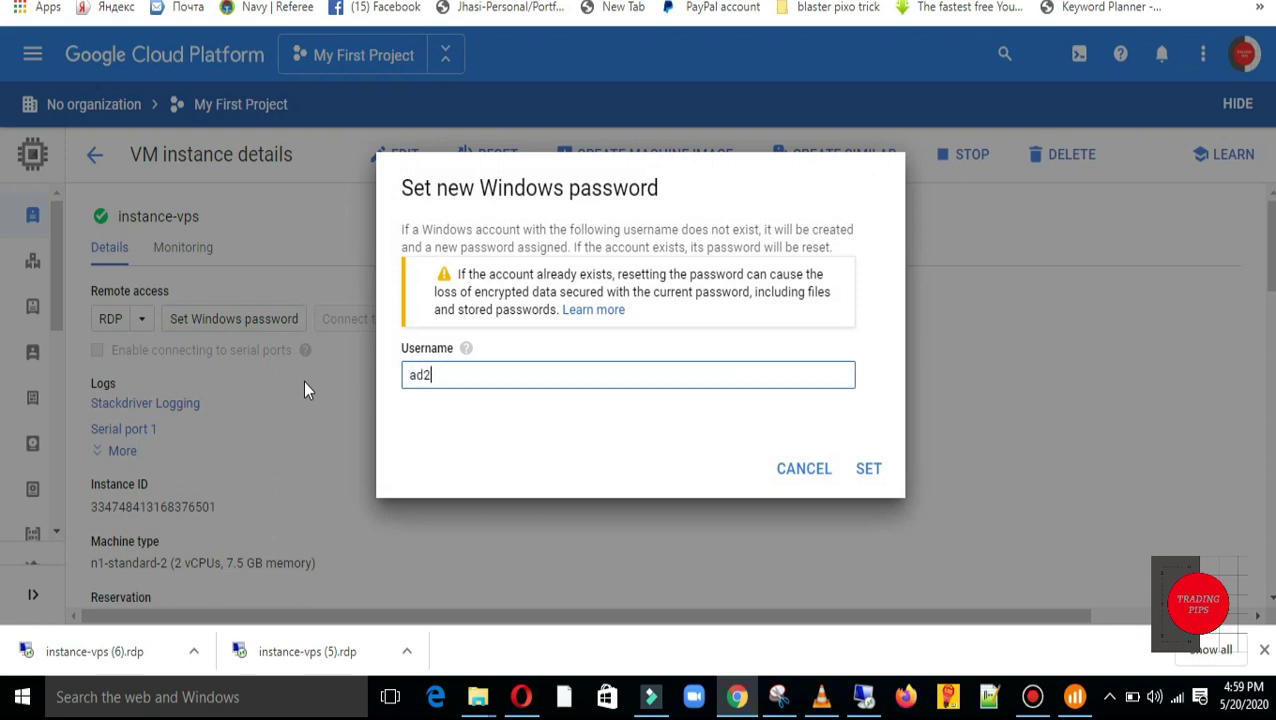
key(Down)
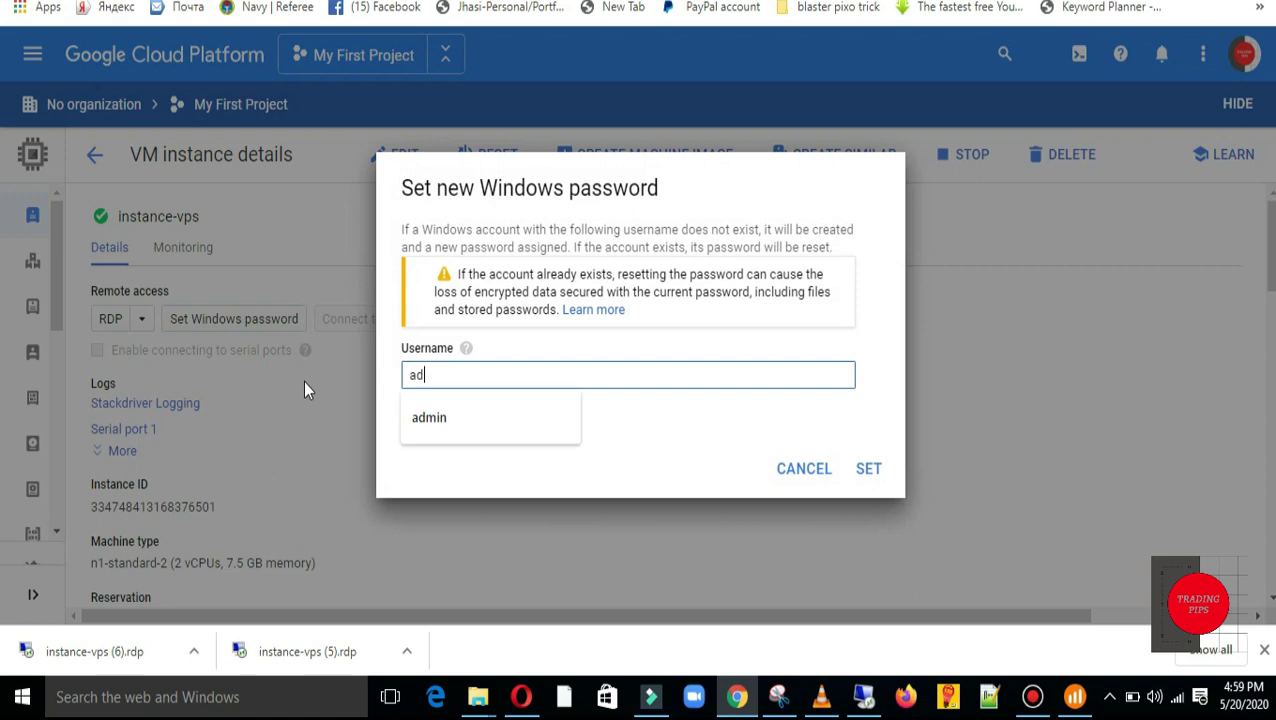
click(545, 420)
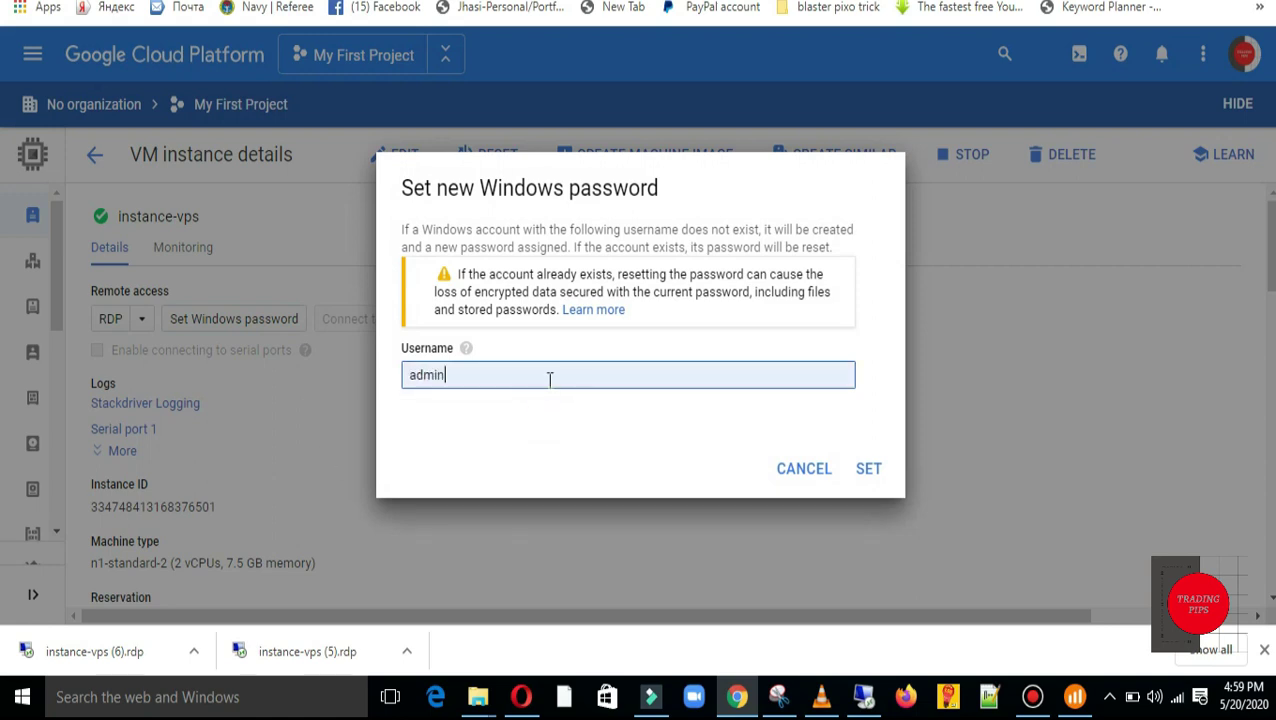
text(2)
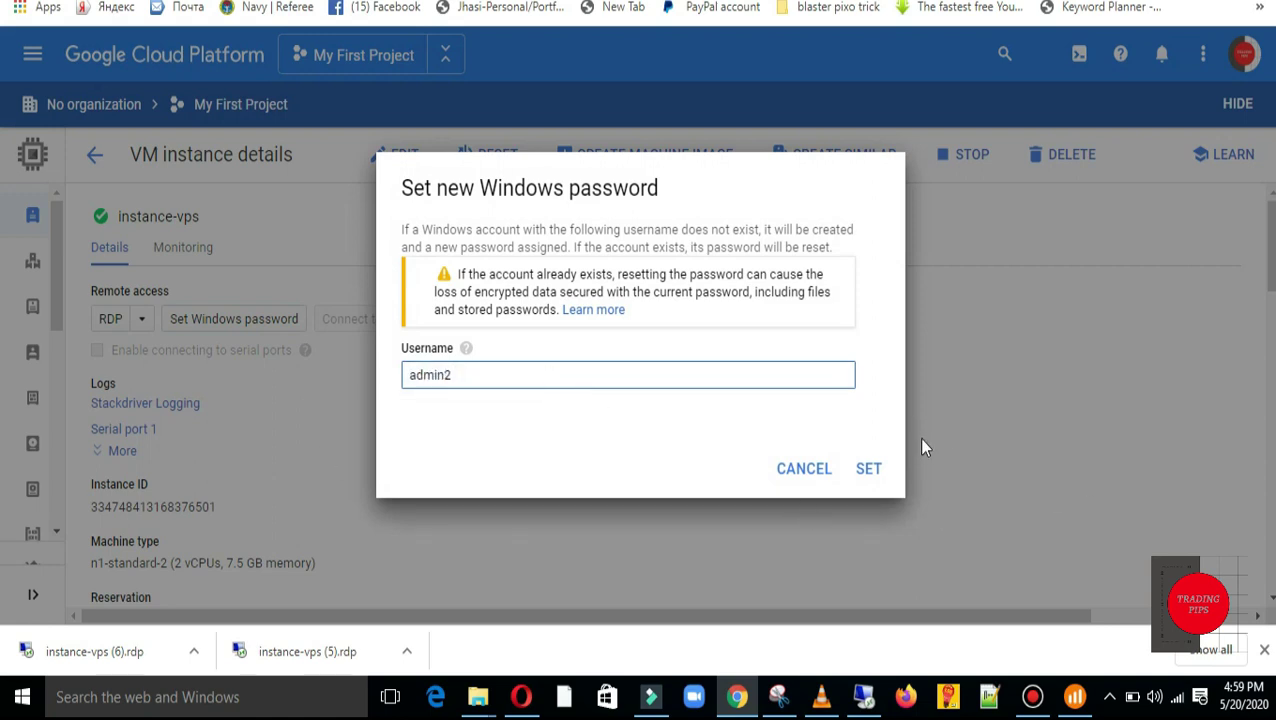
click(869, 470)
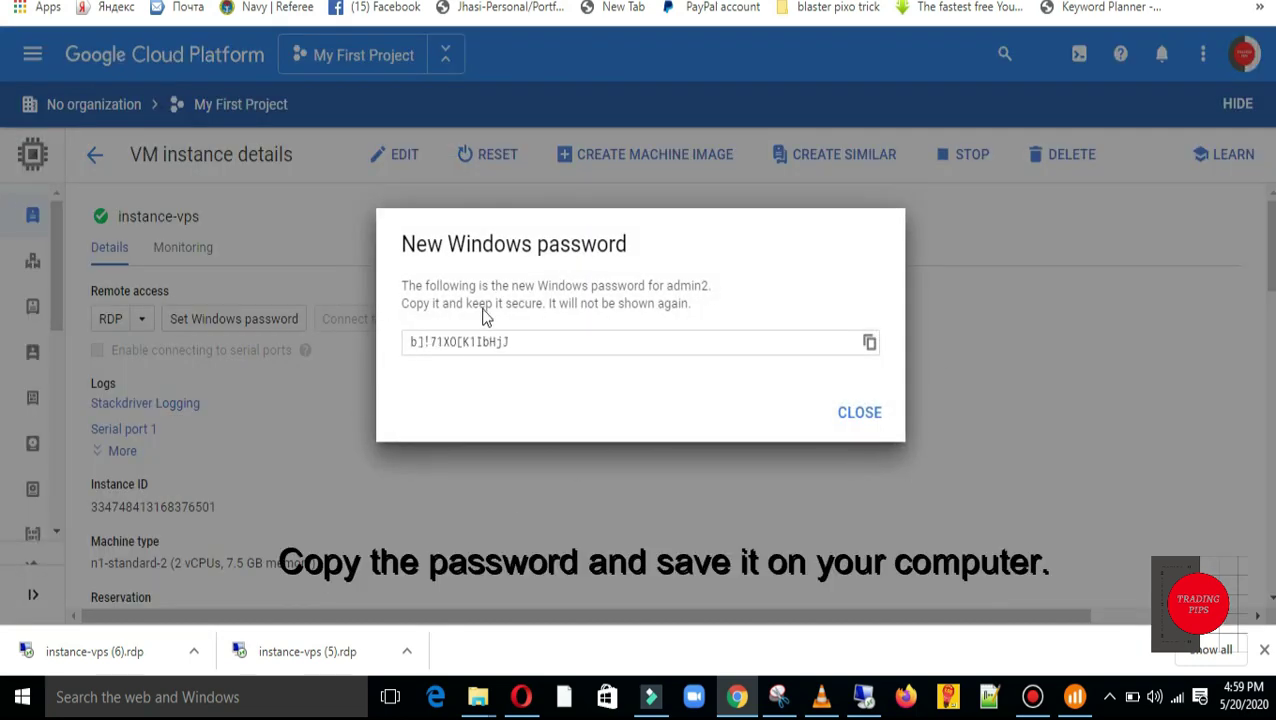
click(870, 343)
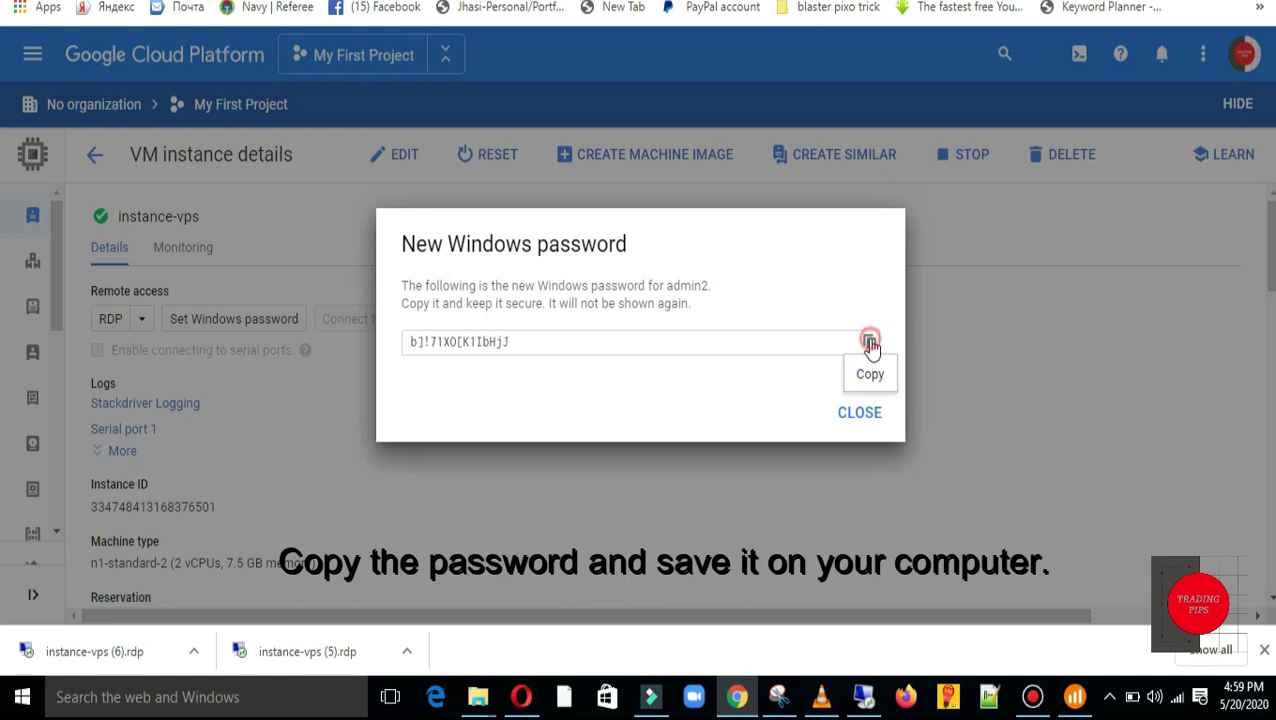
click(998, 331)
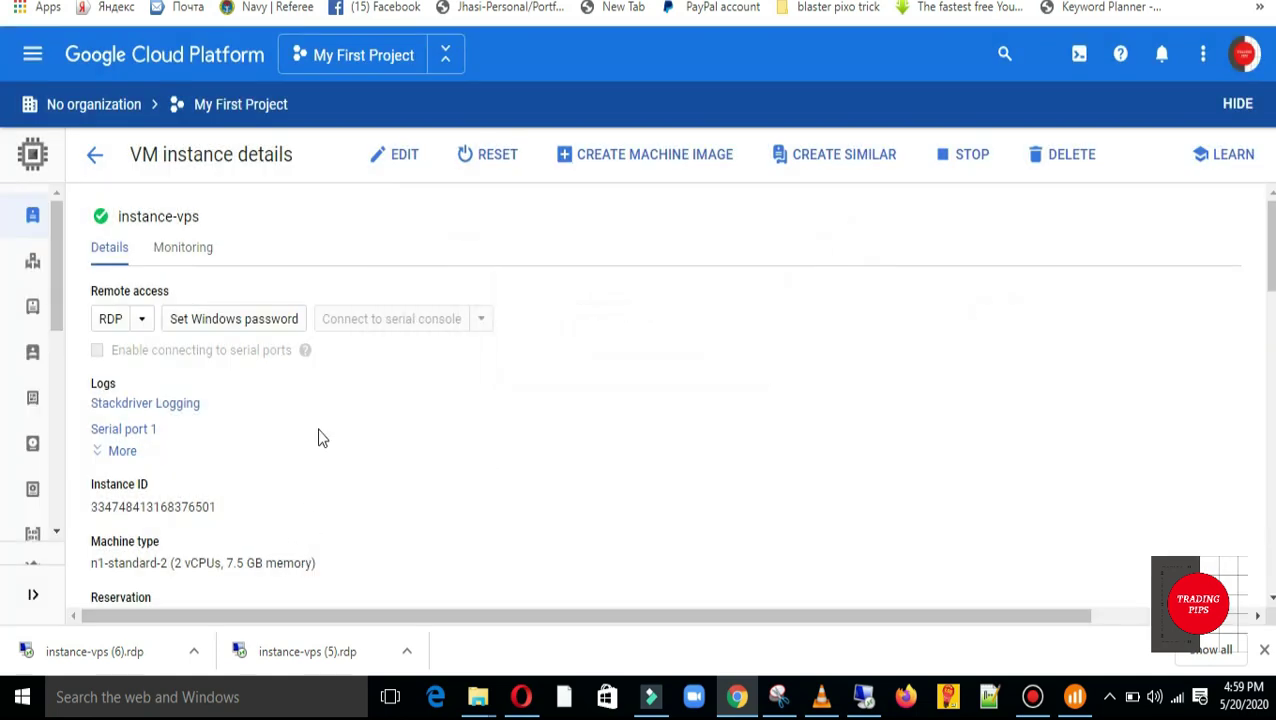
Try to connect to the instance with the downloaded instance-vps (6).rdp file
click(194, 651)
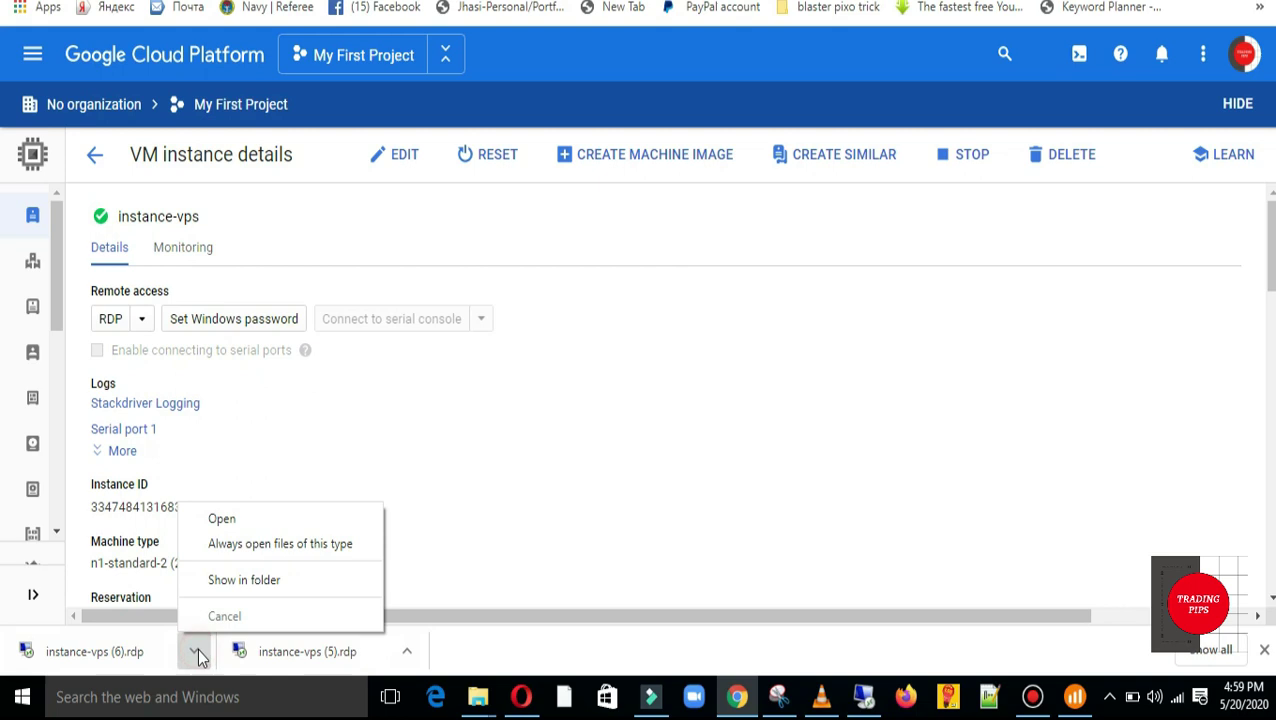
click(82, 660)
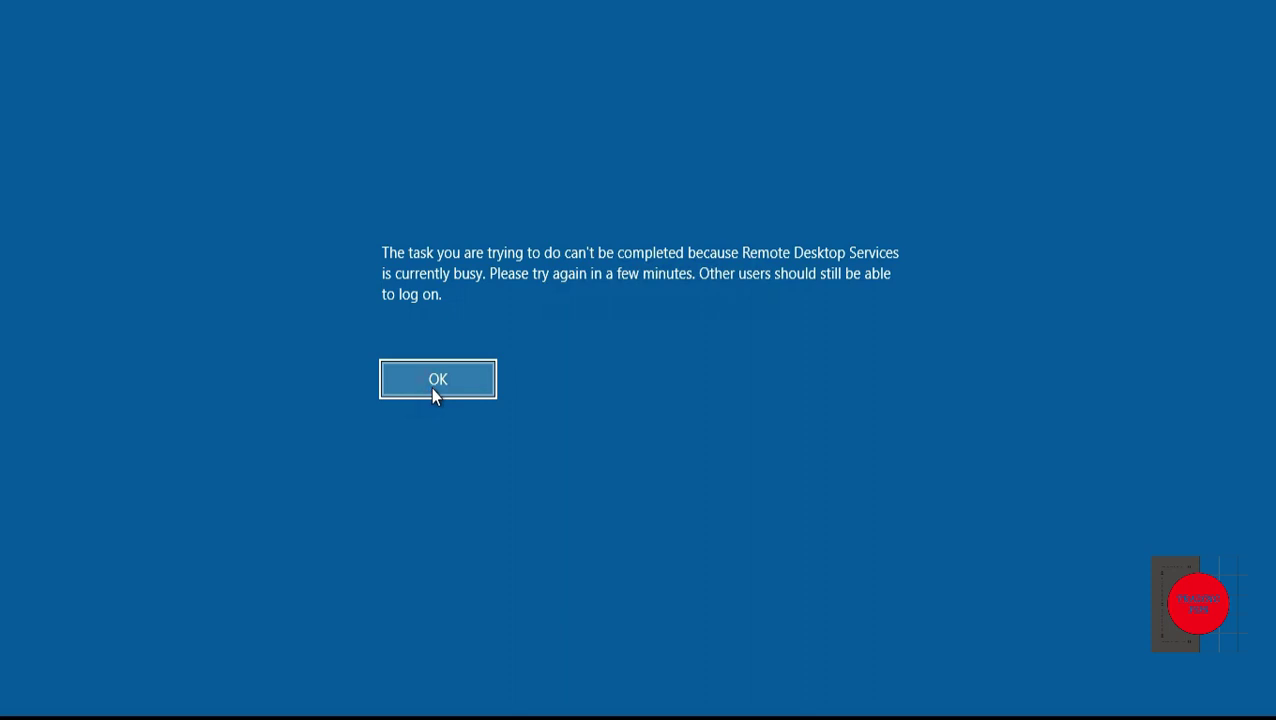
click(437, 380)
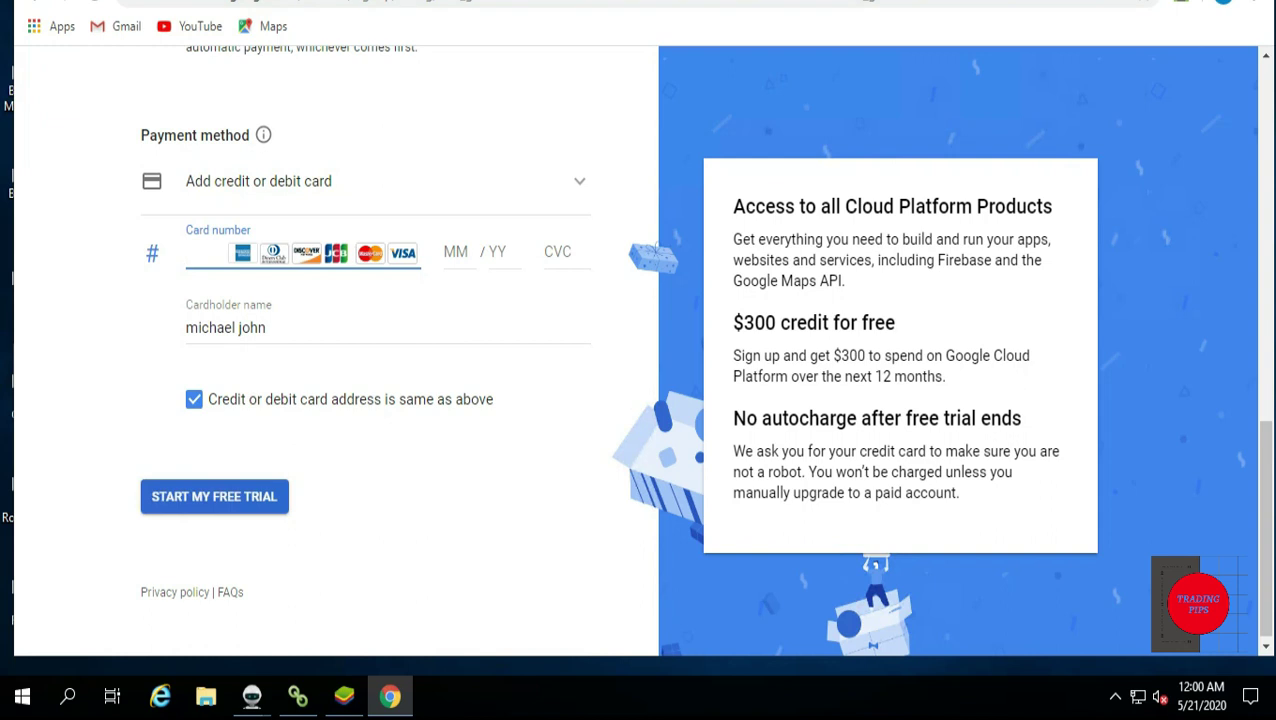
Disconnect the remote session and dismiss the ended-session notice in the Remote Desktop window
click(818, 20)
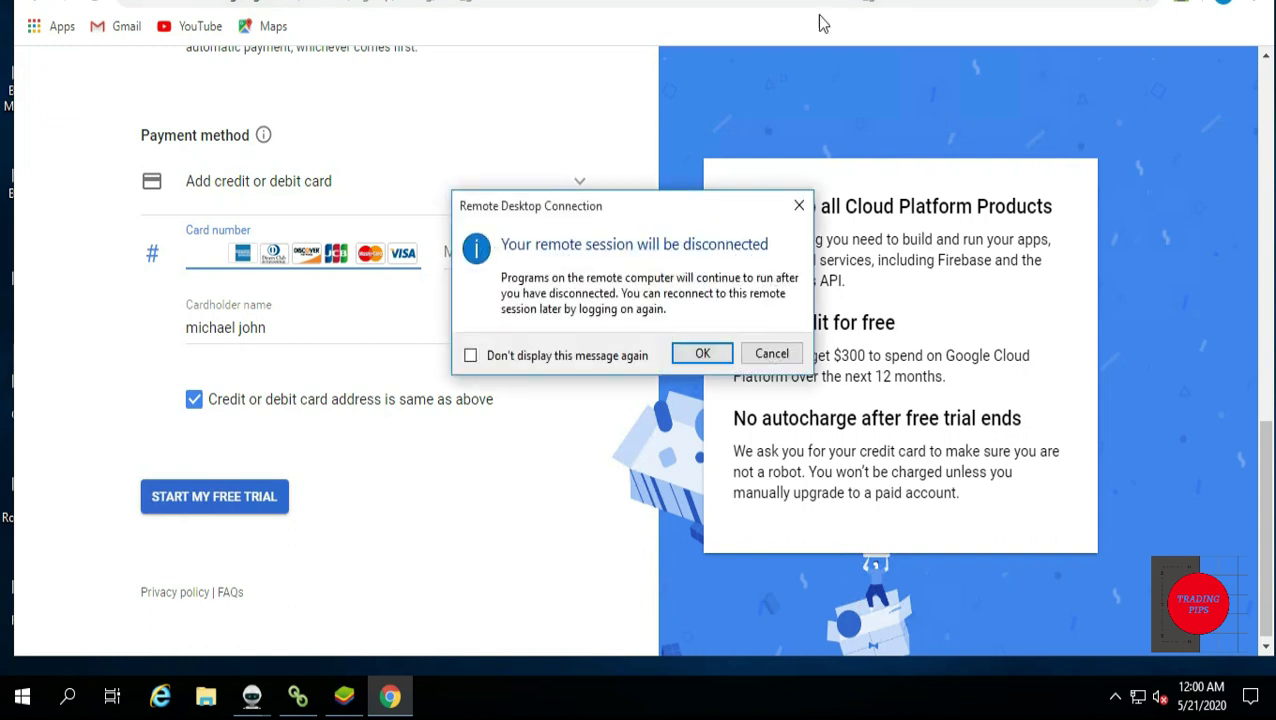
click(697, 355)
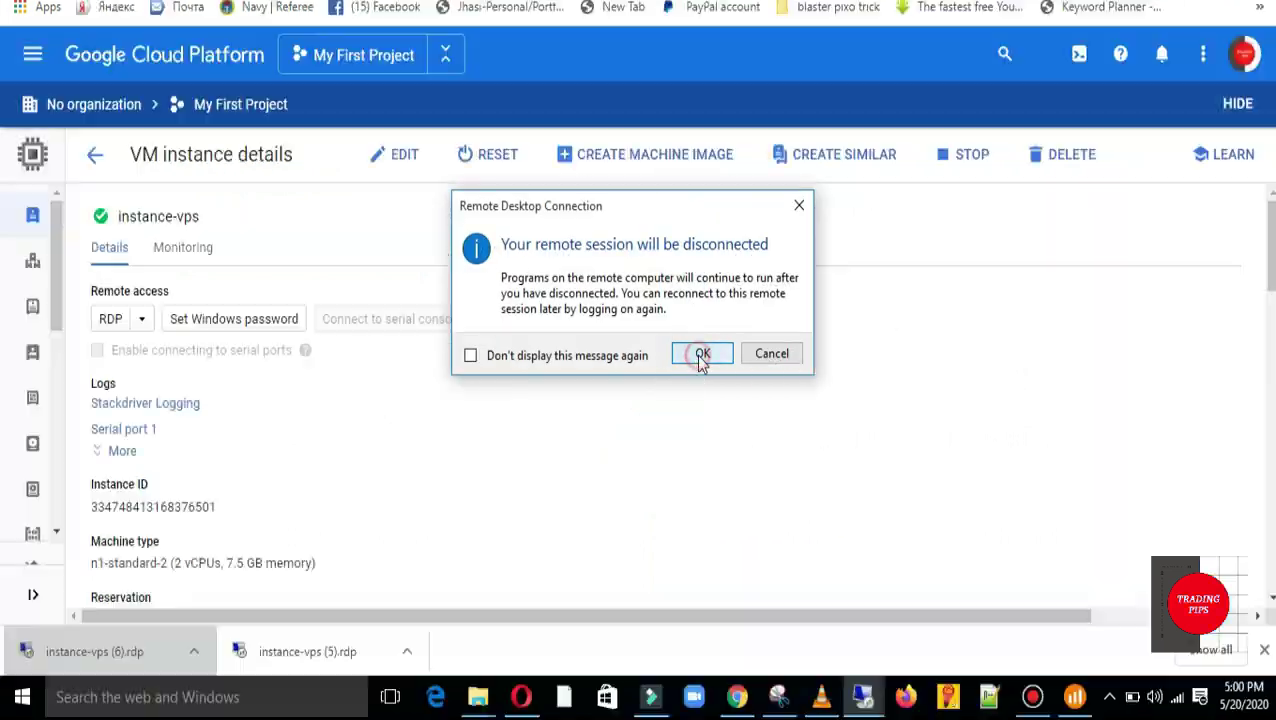
click(866, 701)
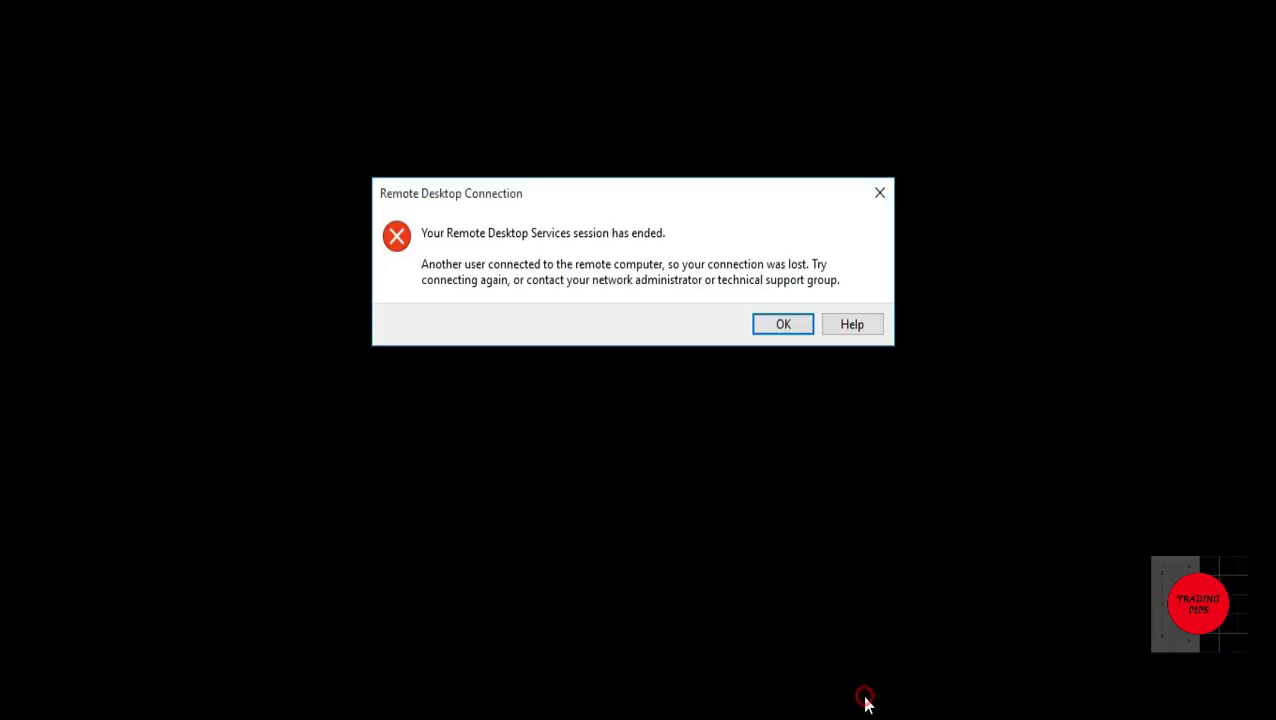
click(786, 332)
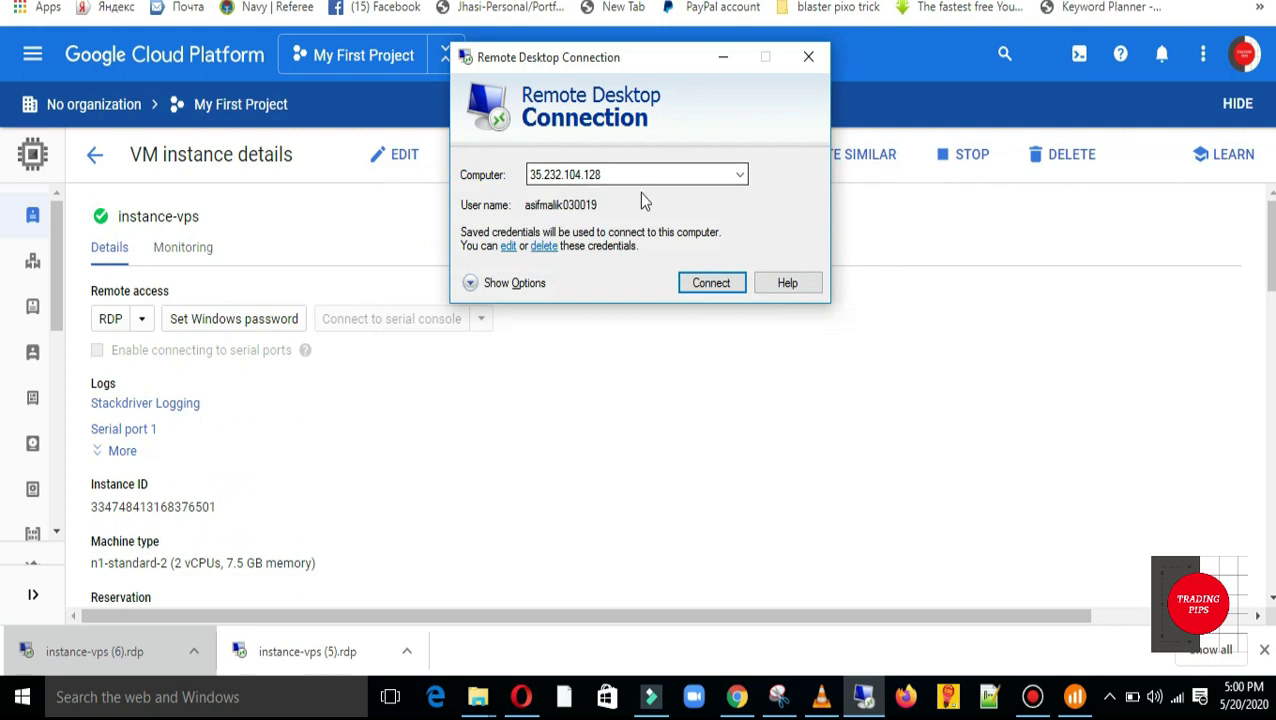
Edit the saved Remote Desktop credentials for 35.232.104.128 to use another account with the username admin2
click(575, 174)
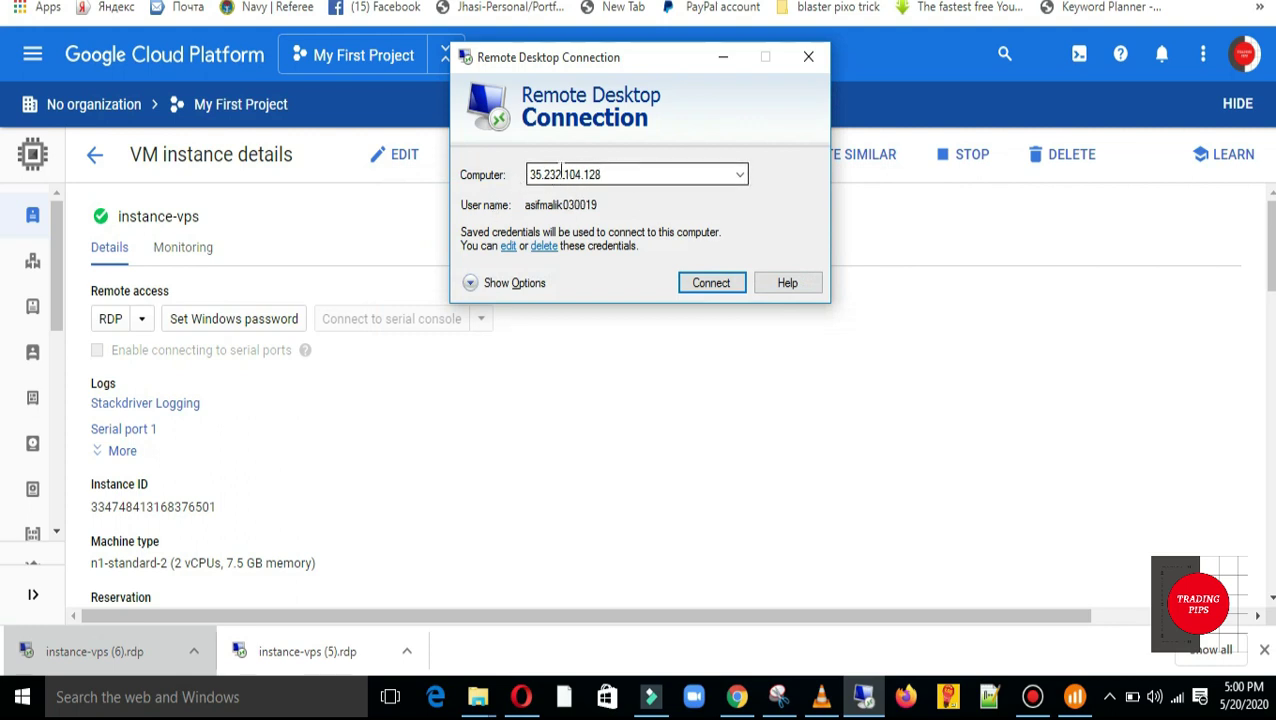
click(510, 247)
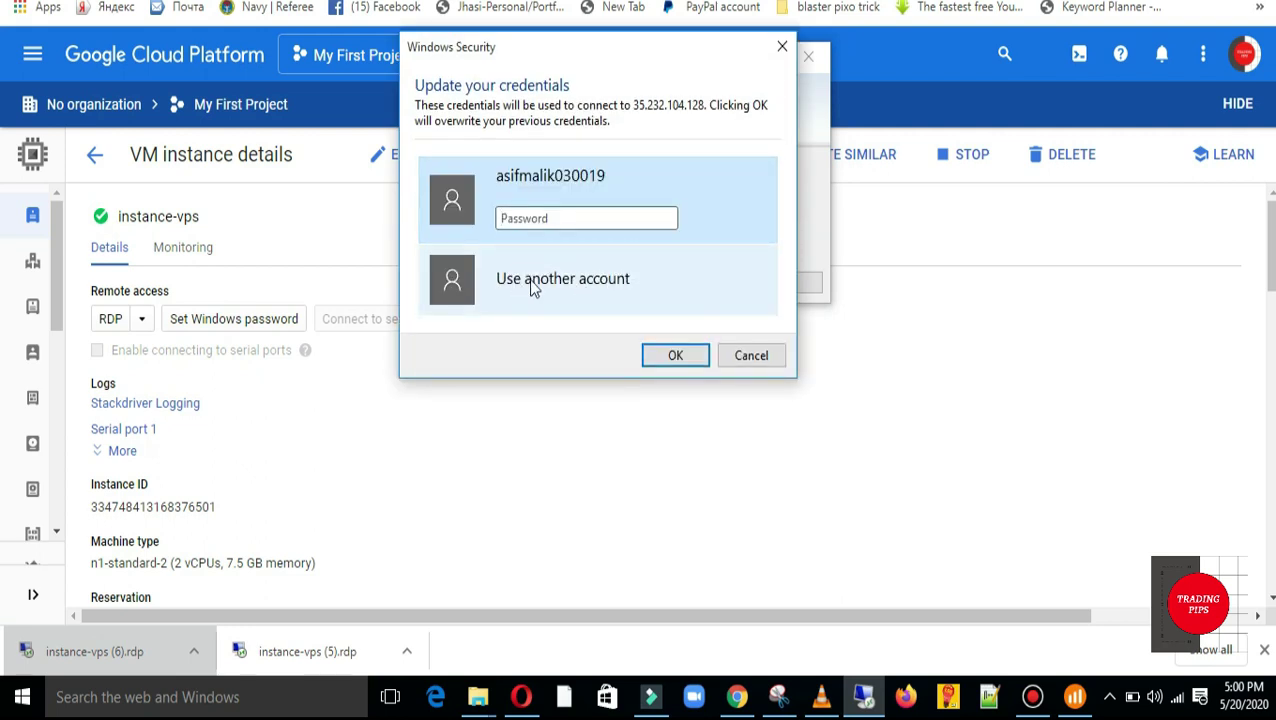
click(531, 282)
click(549, 262)
text(adn)
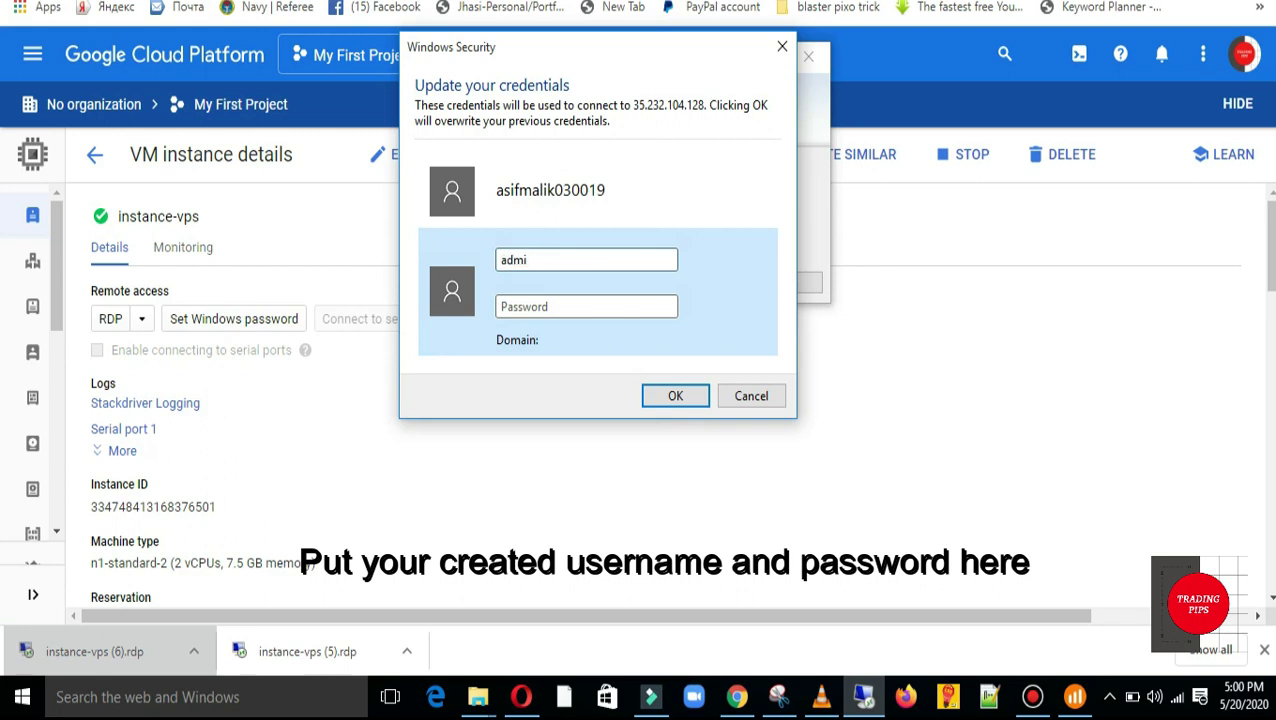
text(in)
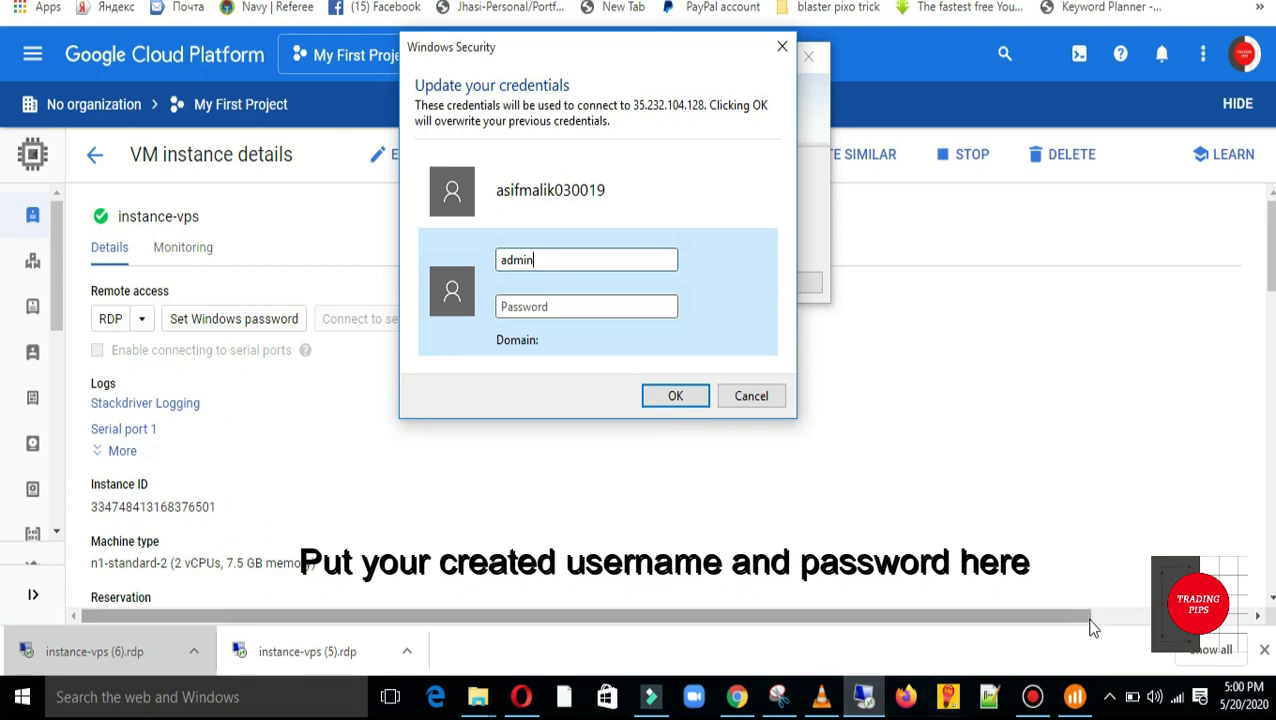
click(1040, 704)
click(1040, 704)
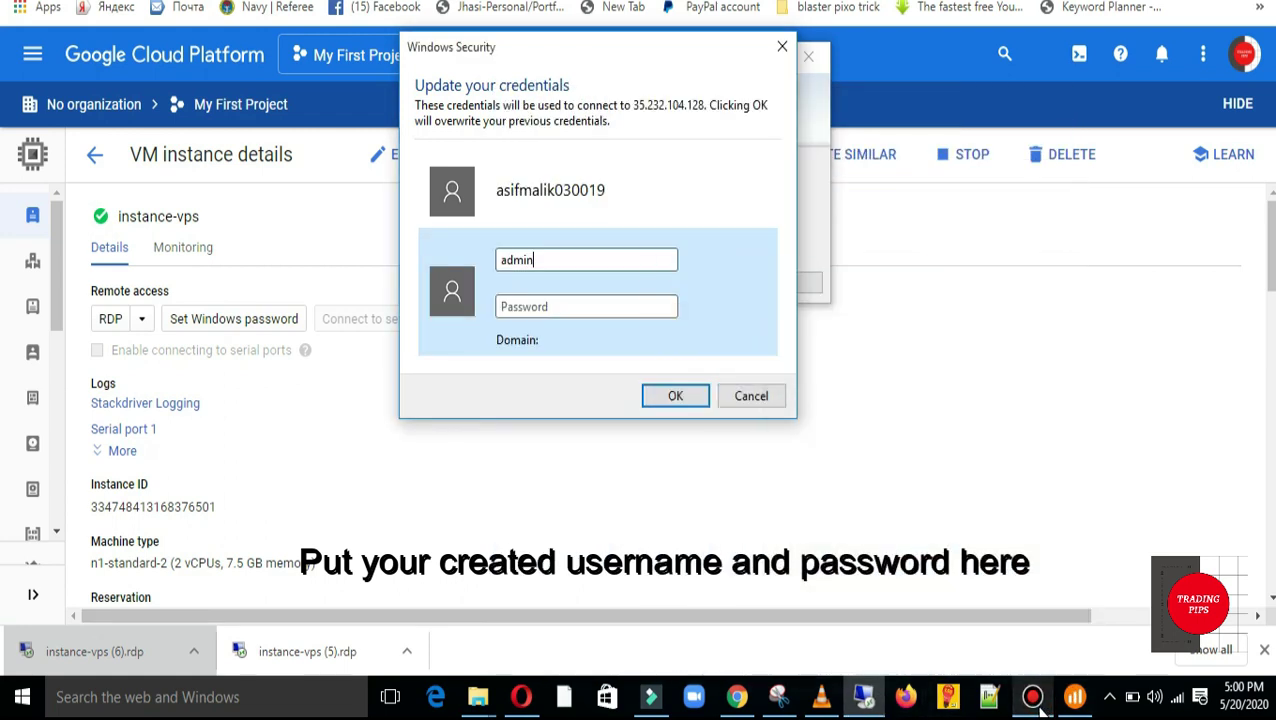
text(2)
Paste the copied Windows account password, save the credentials and connect to the remote computer
click(615, 308)
key(ctrl+v)
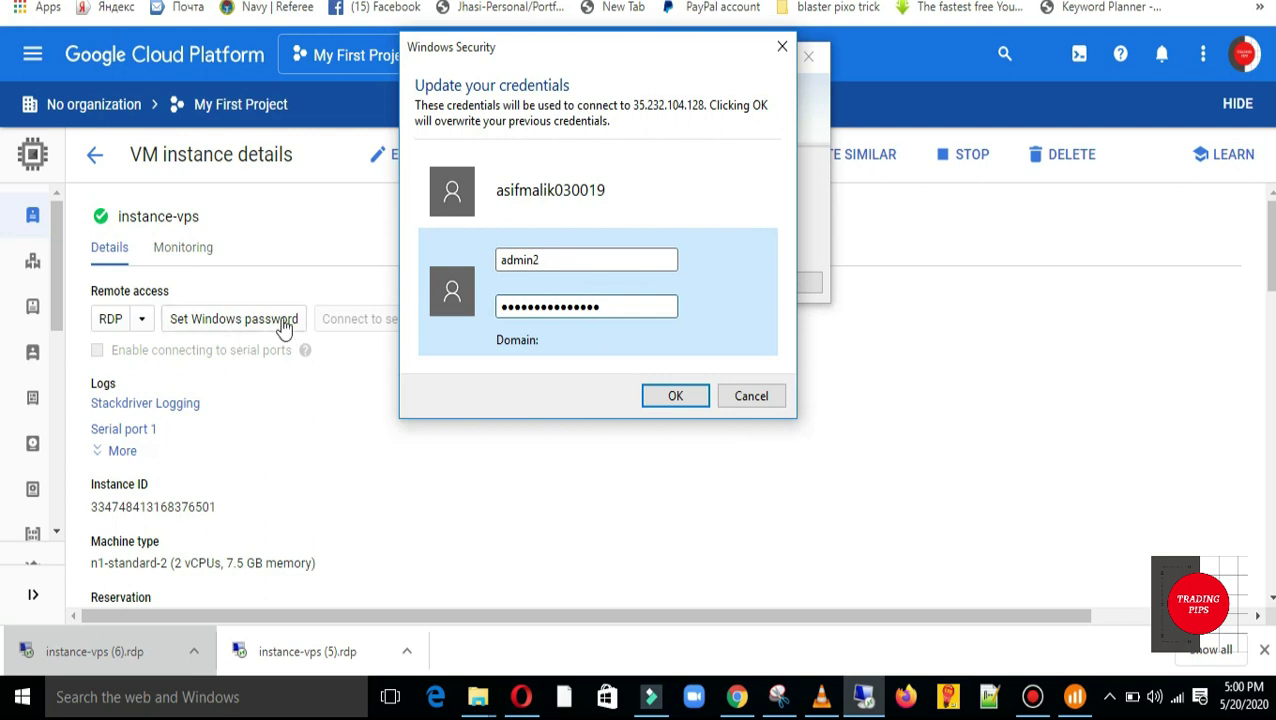
click(677, 402)
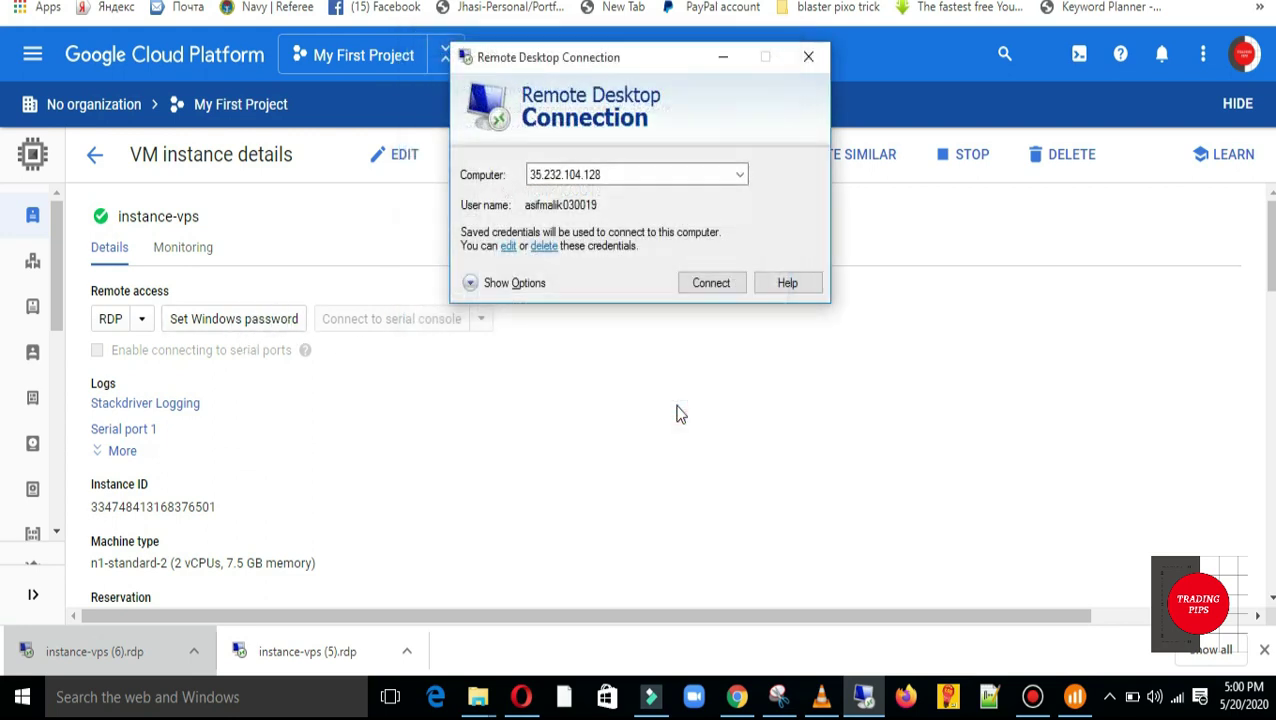
click(722, 284)
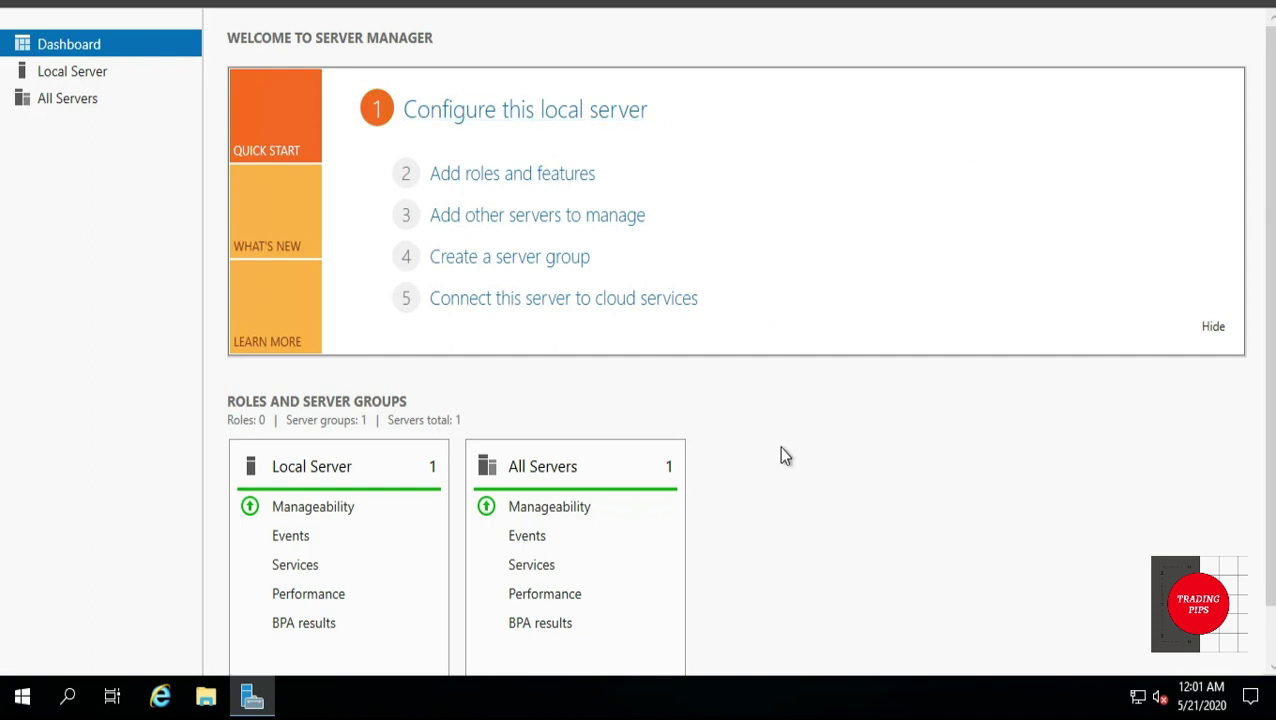
Return to the remote desktop session from the local desktop, open Google Chrome there and start its first-run setup
scroll(781, 445, down, 1)
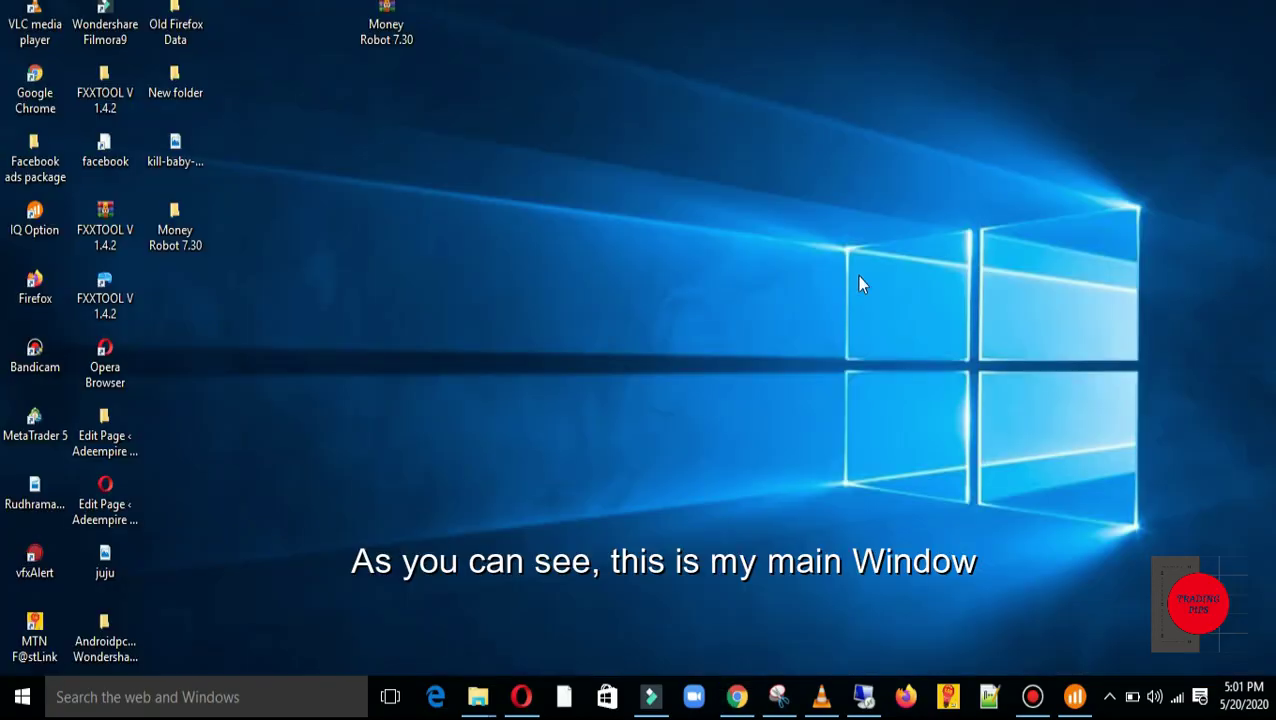
click(862, 697)
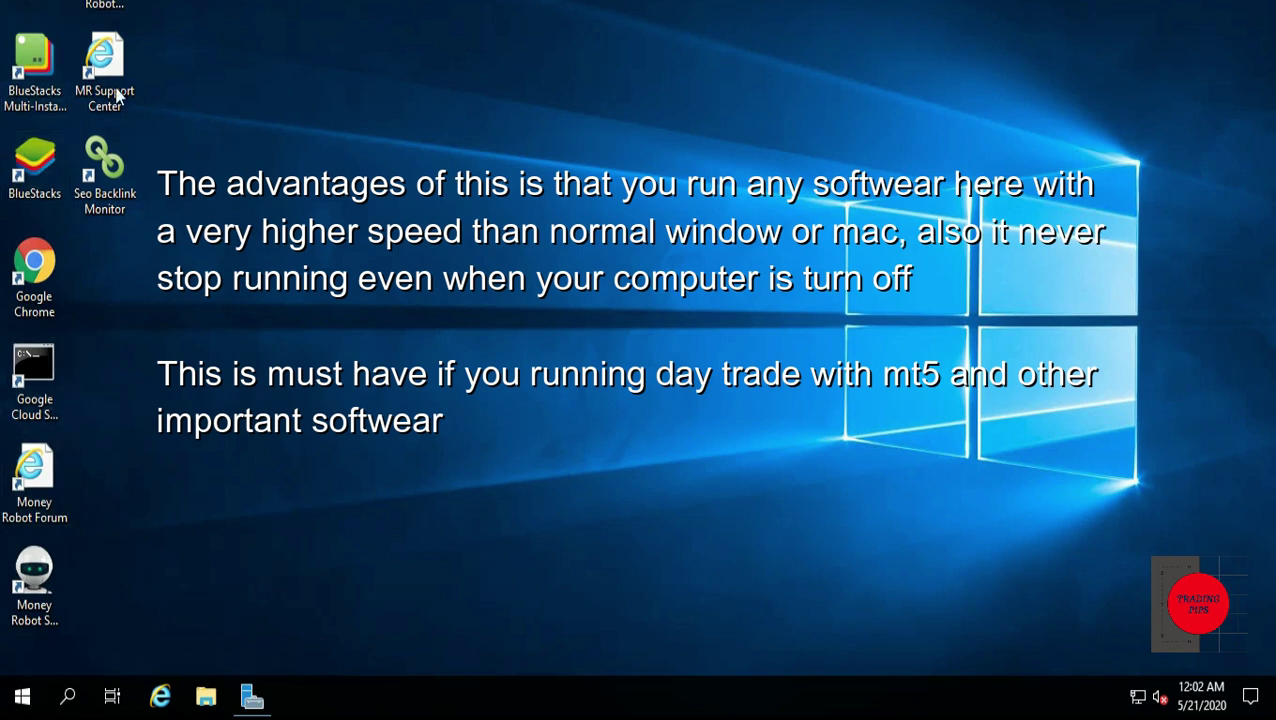
double_click(61, 311)
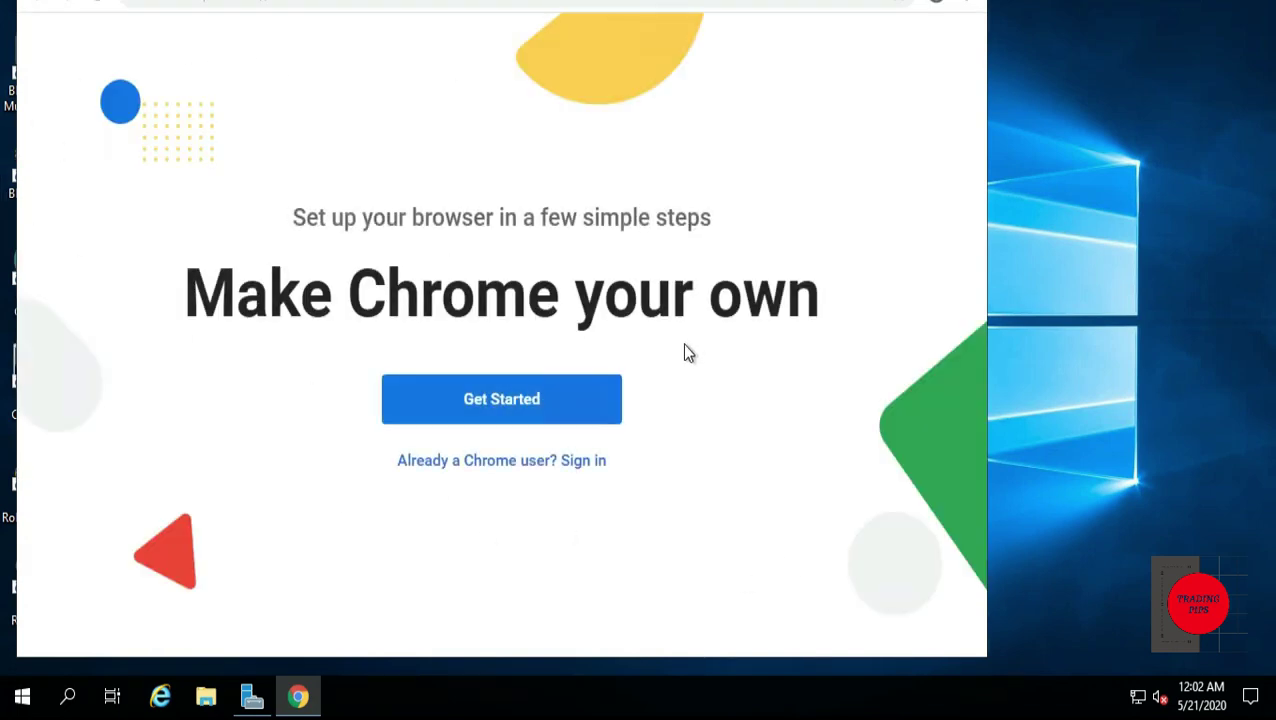
click(515, 414)
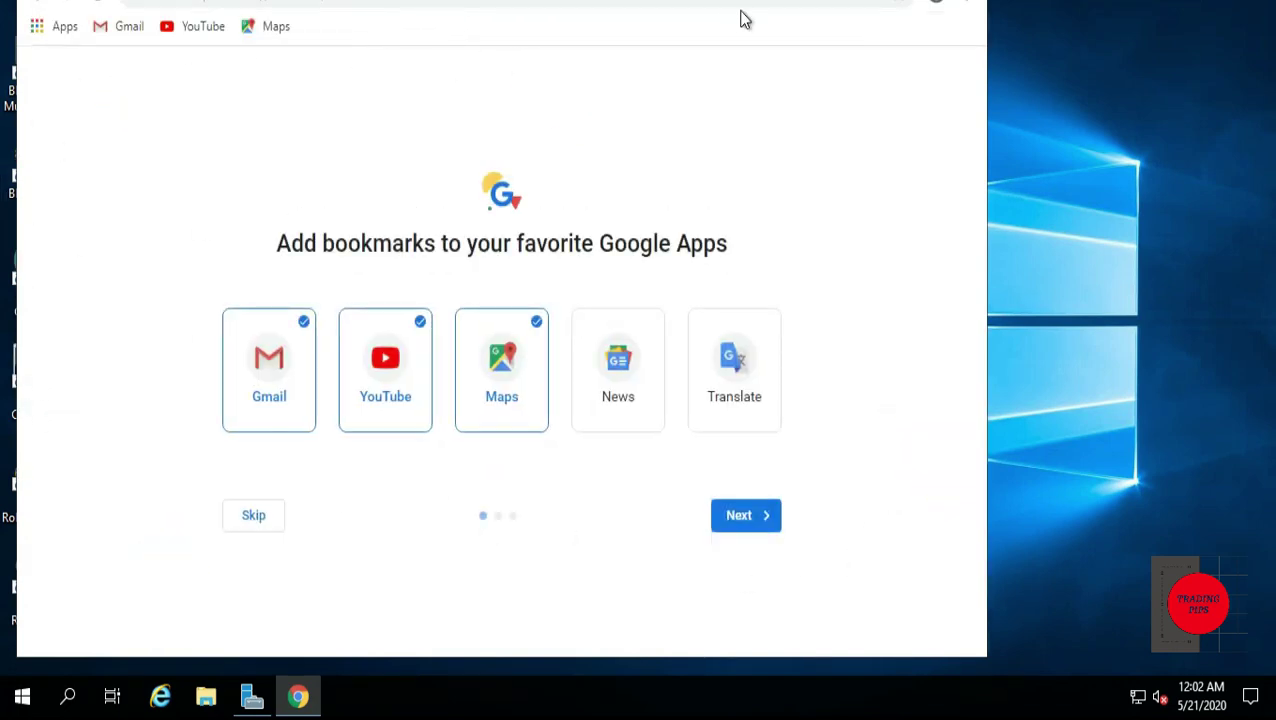
click(410, 402)
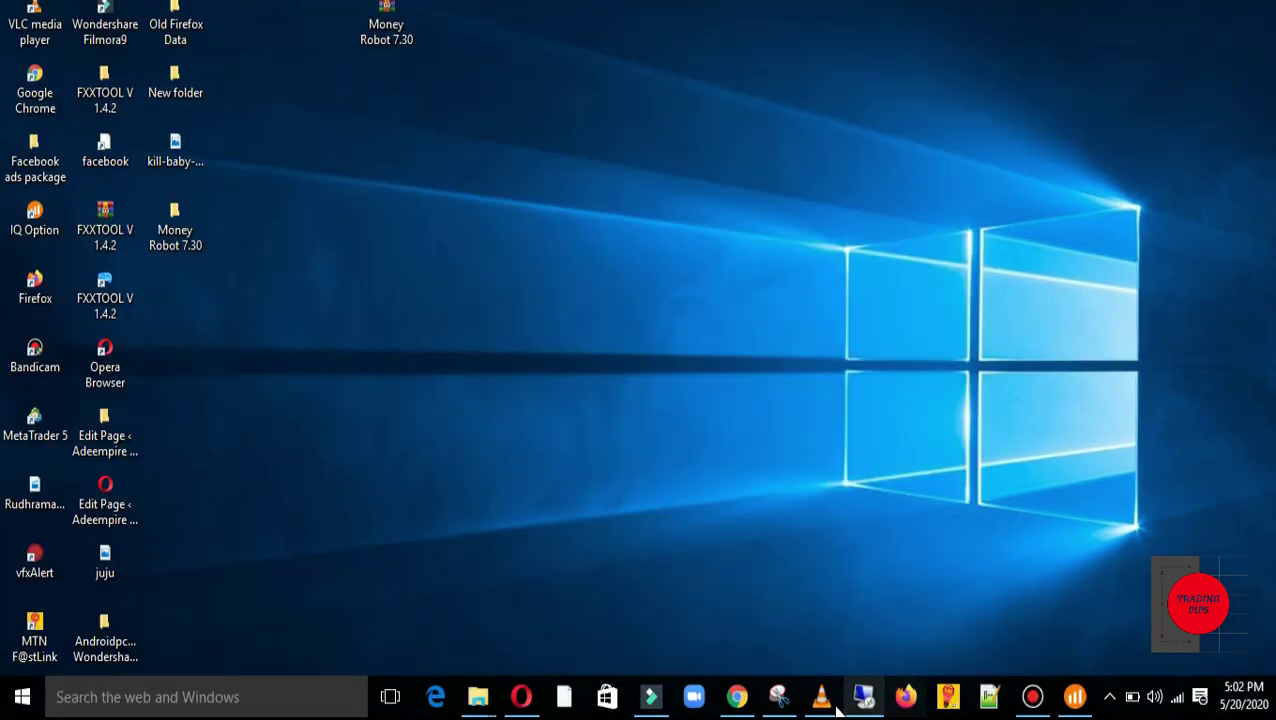
click(1032, 697)
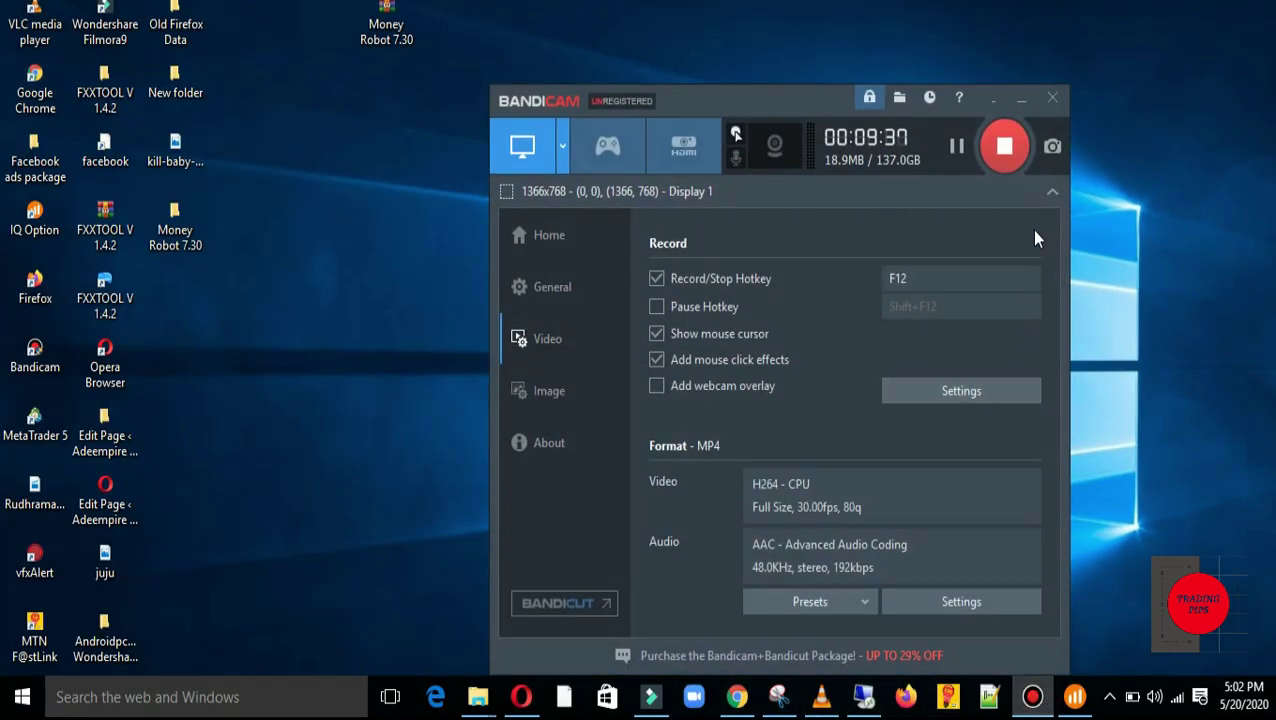